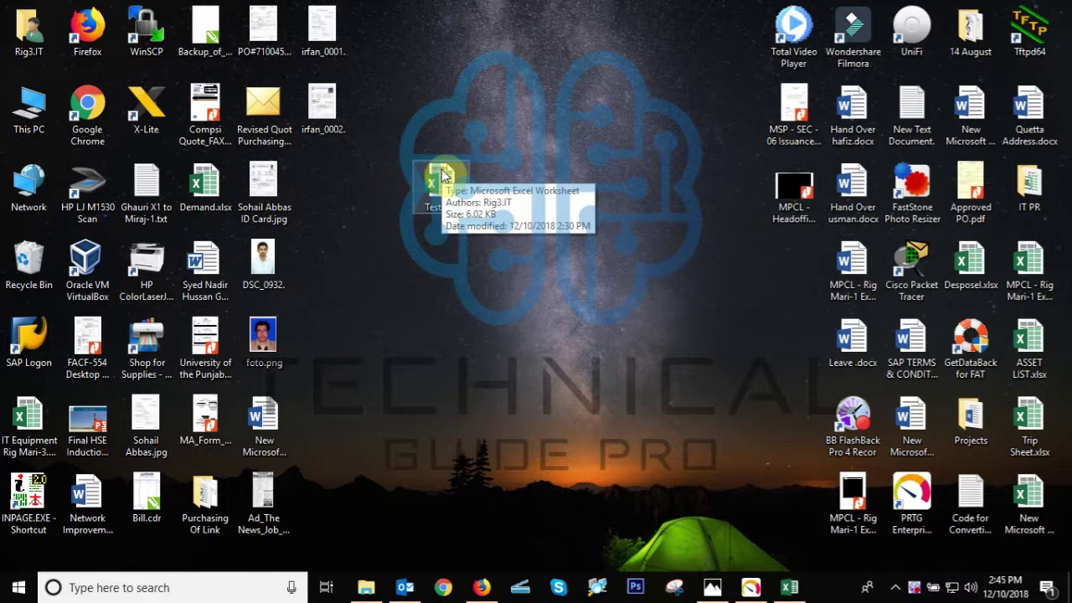
- Open Test.xlsx from the desktop and point out the Printer entry in the equipment list
{"action": "double_click", "coordinate": [443, 174]}
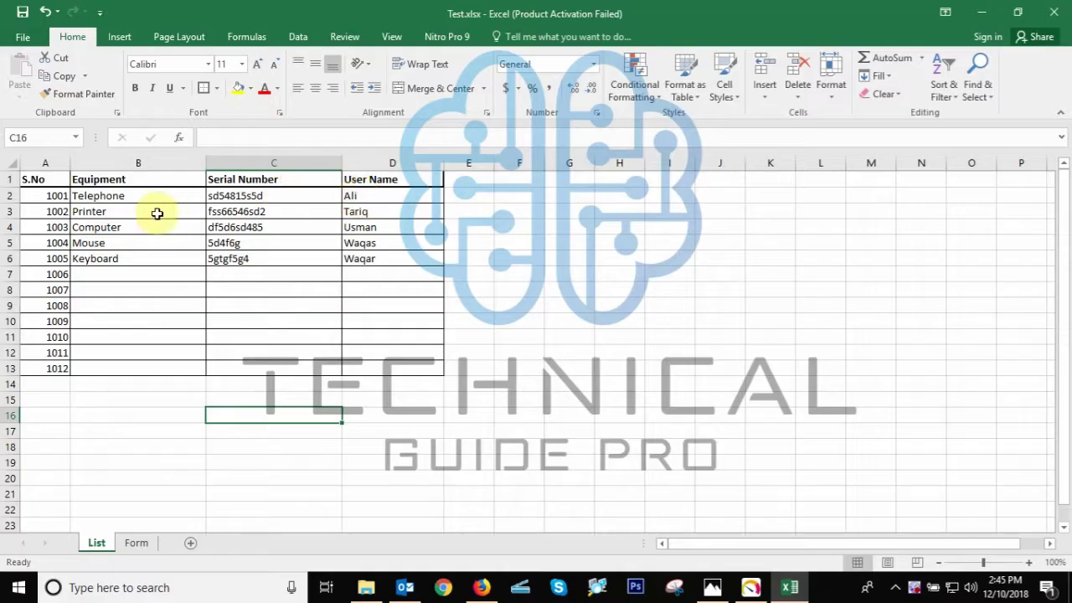
{"action": "left_click", "coordinate": [156, 214]}
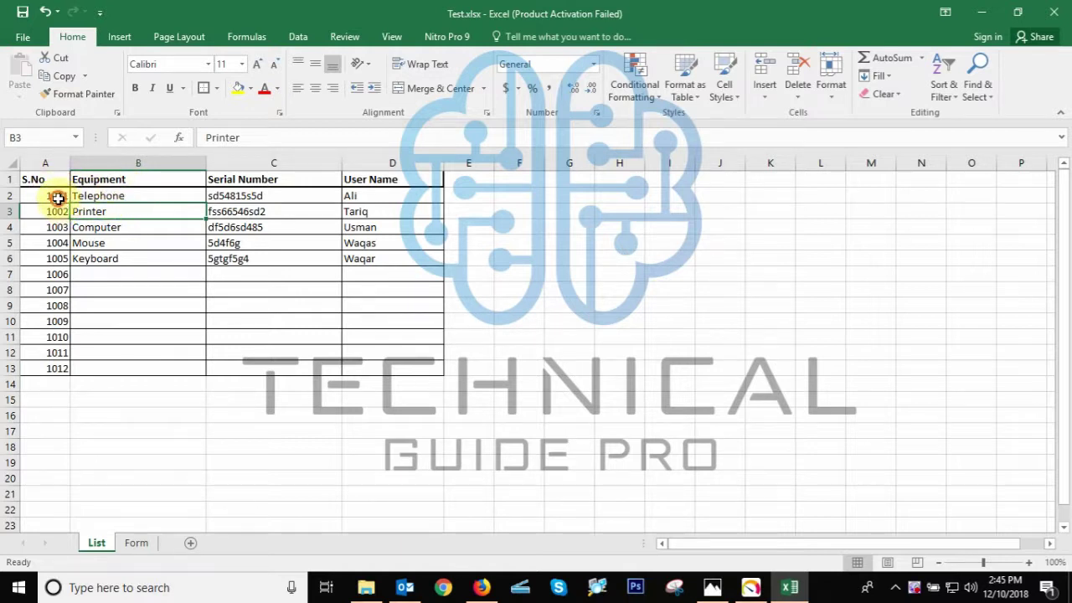
{"action": "left_click_drag", "start_coordinate": [58, 198], "coordinate": [58, 369]}
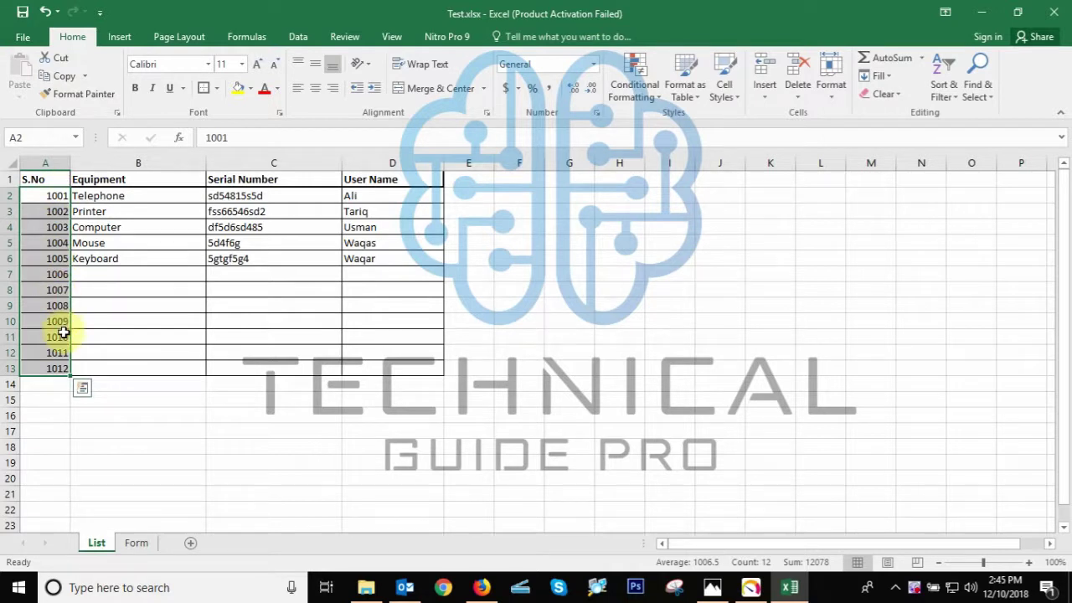
{"action": "left_click_drag", "start_coordinate": [105, 196], "coordinate": [103, 258]}
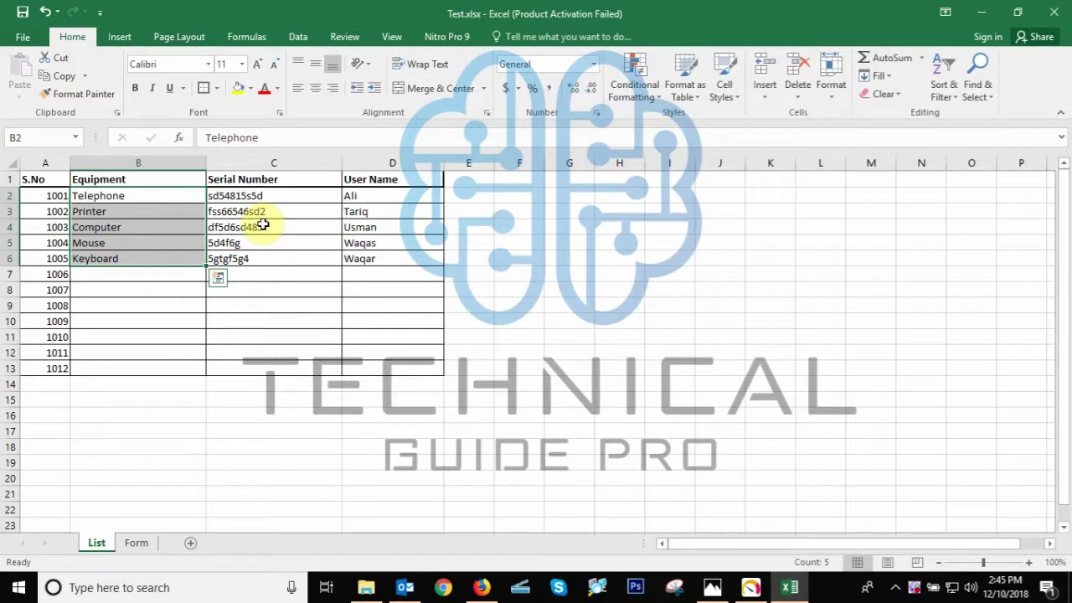
{"action": "left_click", "coordinate": [125, 195]}
{"action": "mouse_move", "coordinate": [61, 181]}
{"action": "left_mouse_down"}
{"action": "mouse_move", "coordinate": [451, 446]}
{"action": "mouse_move", "coordinate": [411, 491]}
{"action": "left_mouse_up"}
{"action": "scroll", "coordinate": [407, 466], "scroll_direction": "up", "scroll_amount": 1}
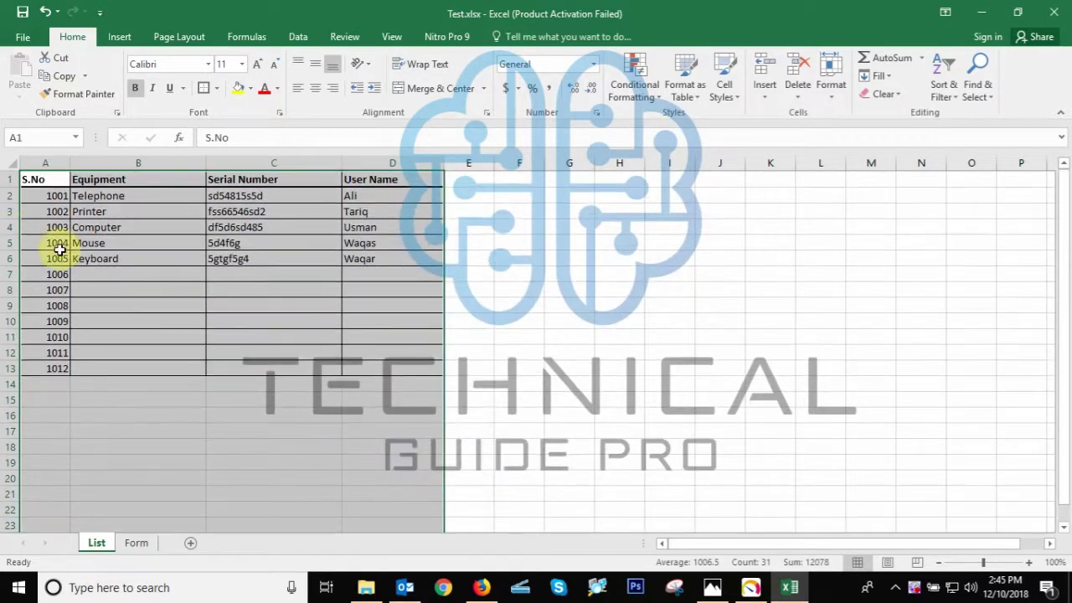
{"action": "left_click", "coordinate": [103, 215]}
{"action": "left_click", "coordinate": [91, 196]}
{"action": "left_click", "coordinate": [243, 198]}
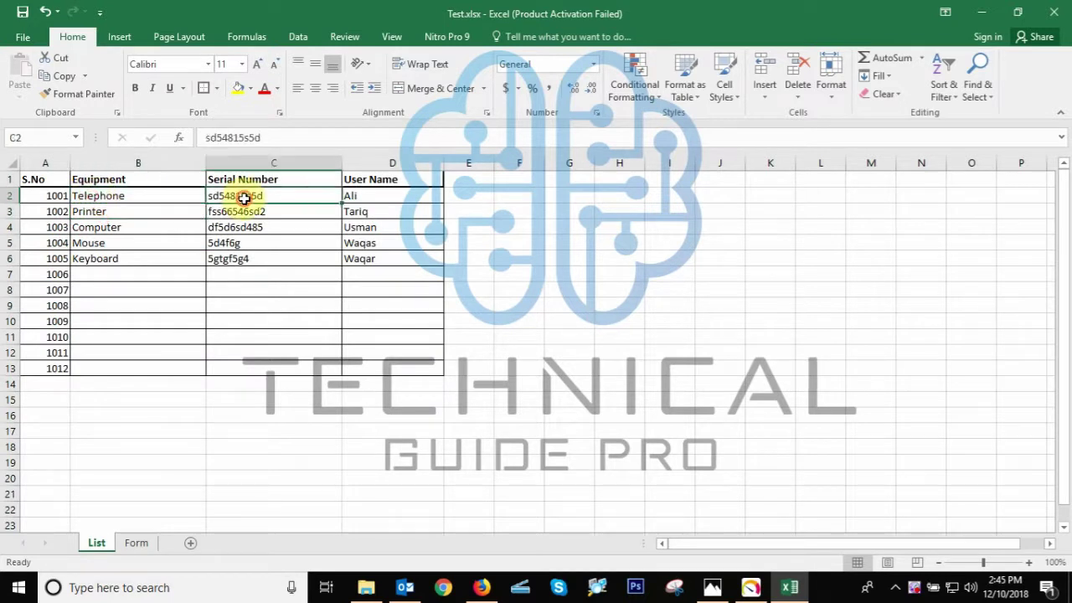
{"action": "left_click", "coordinate": [385, 197]}
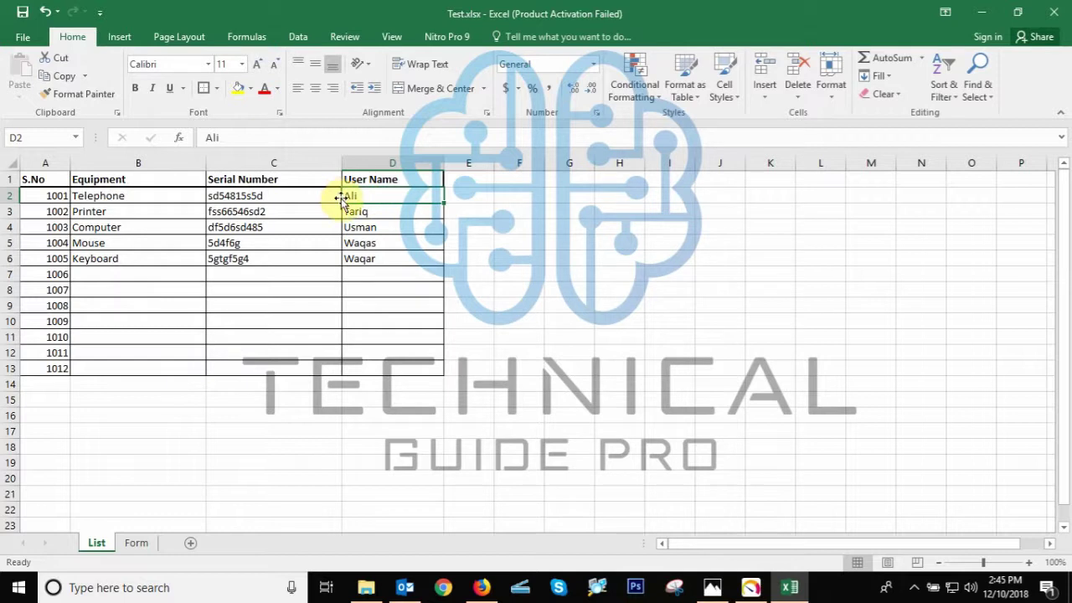
{"action": "left_click", "coordinate": [349, 261]}
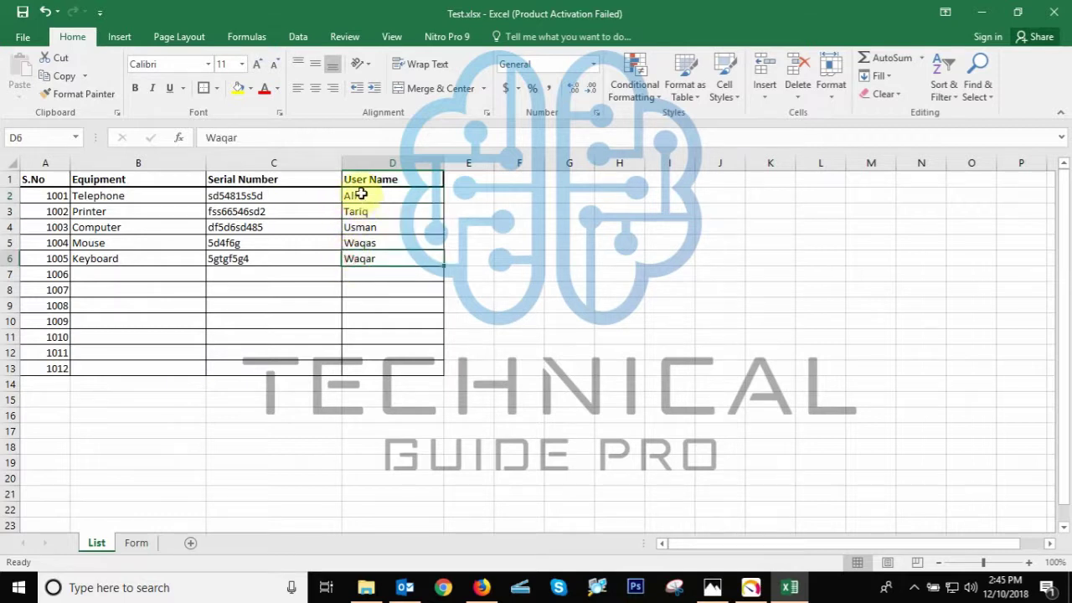
{"action": "left_click_drag", "start_coordinate": [352, 196], "coordinate": [354, 259]}
{"action": "mouse_move", "coordinate": [301, 221]}
{"action": "left_mouse_down"}
{"action": "mouse_move", "coordinate": [373, 195]}
{"action": "mouse_move", "coordinate": [427, 203]}
{"action": "left_mouse_up"}
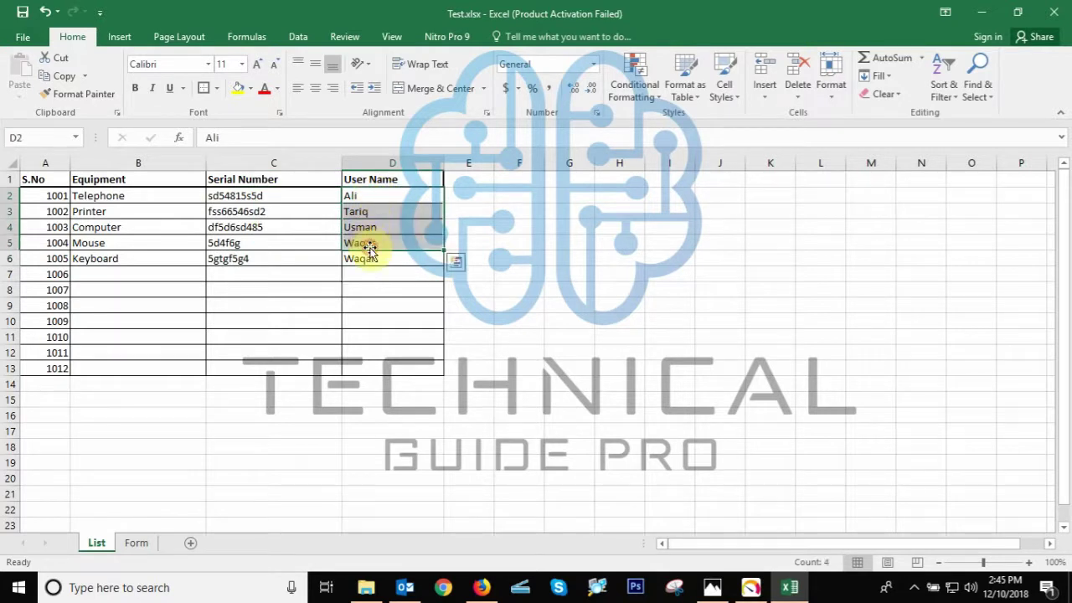
{"action": "left_click", "coordinate": [212, 196]}
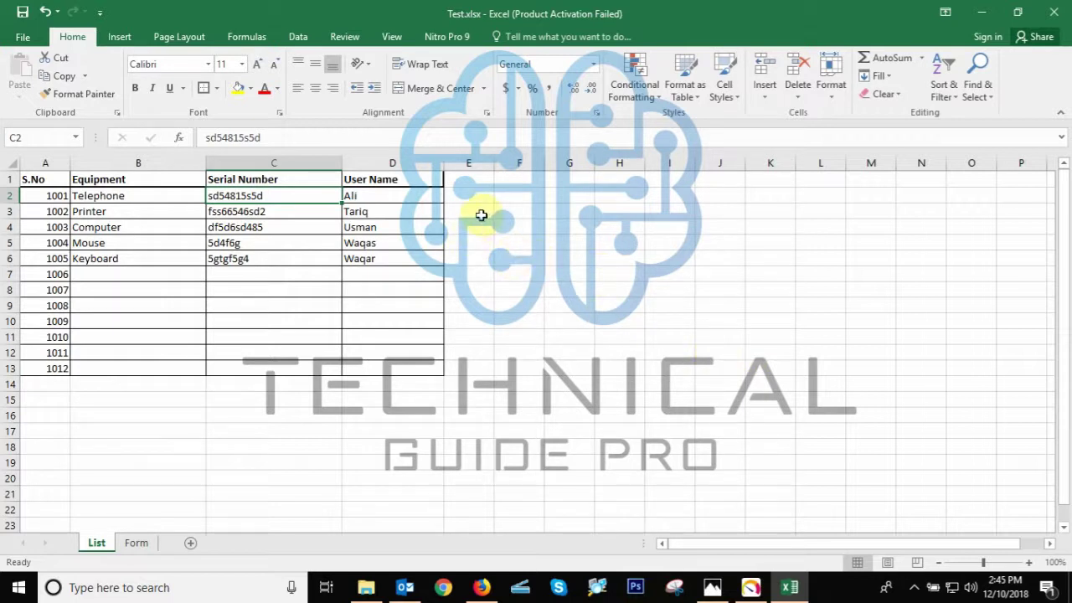
{"action": "left_click", "coordinate": [37, 196]}
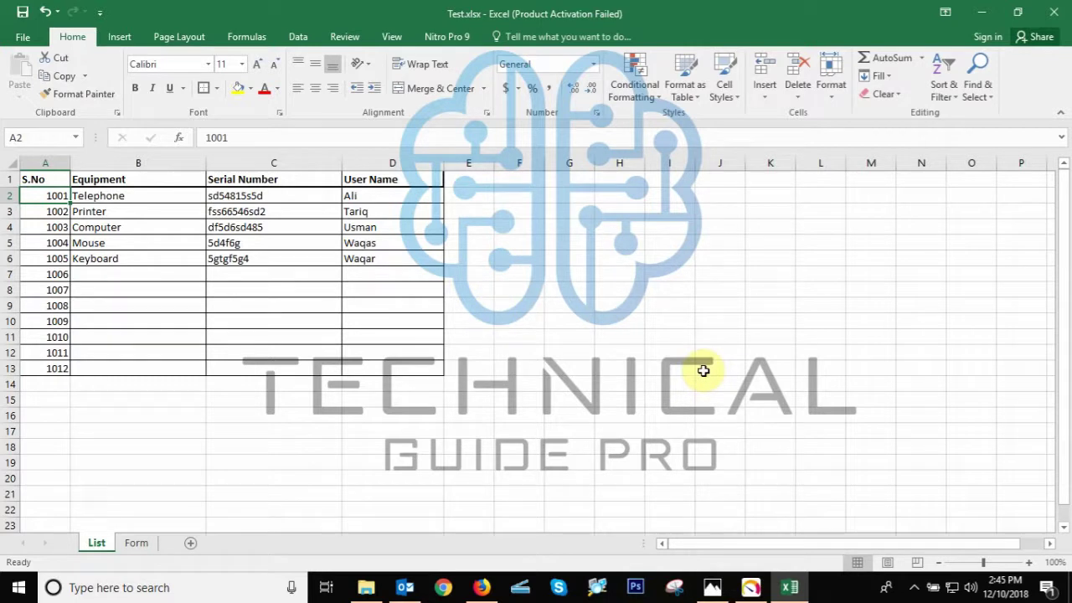
{"action": "left_click", "coordinate": [632, 323]}
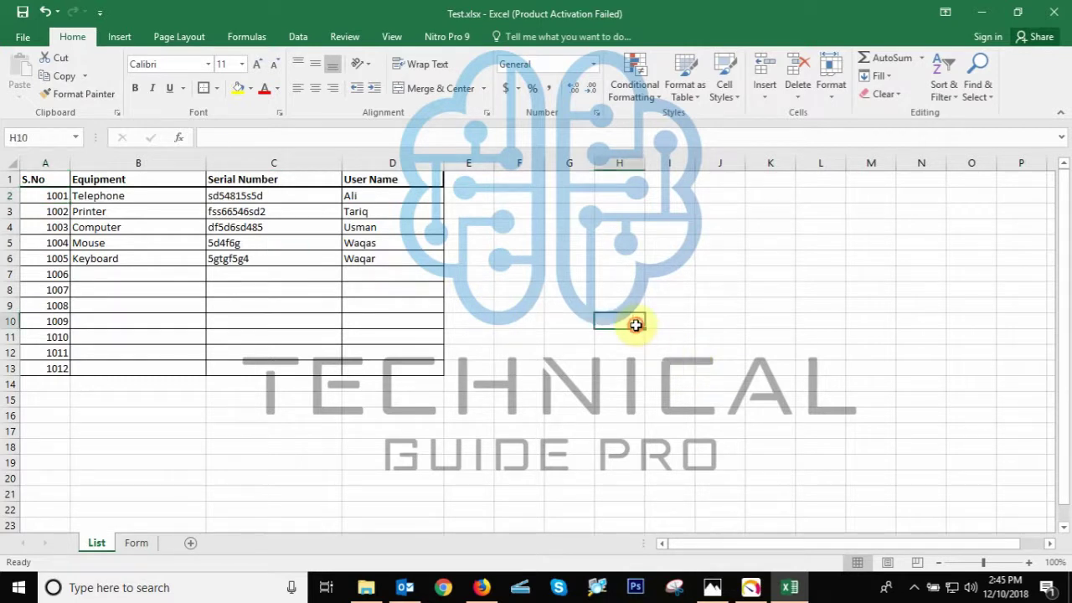
{"action": "left_click", "coordinate": [279, 248]}
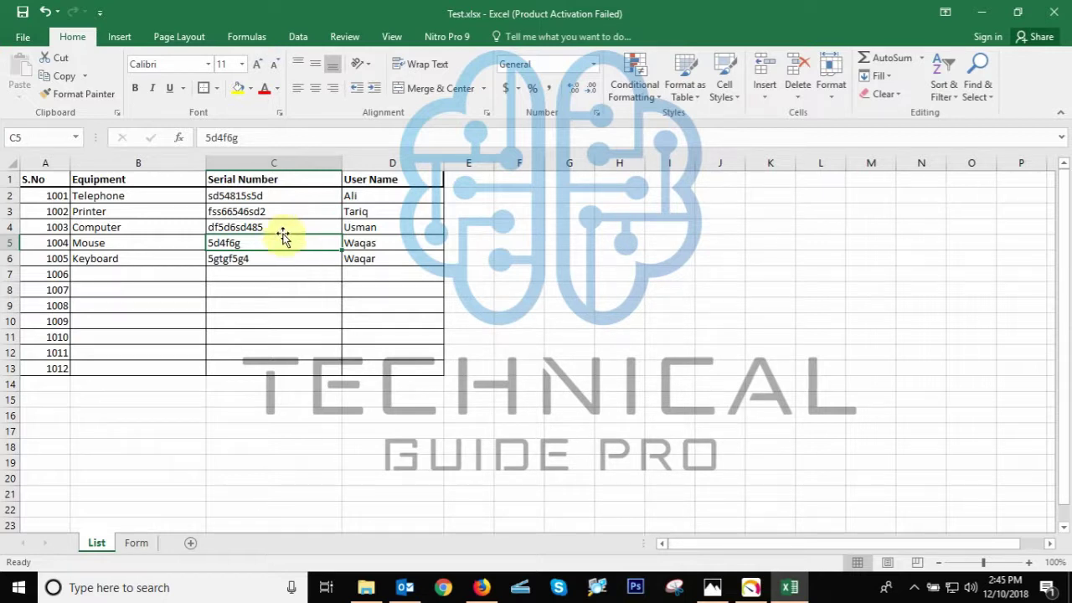
{"action": "mouse_move", "coordinate": [51, 197]}
{"action": "left_mouse_down"}
{"action": "mouse_move", "coordinate": [417, 320]}
{"action": "mouse_move", "coordinate": [419, 374]}
{"action": "left_mouse_up"}
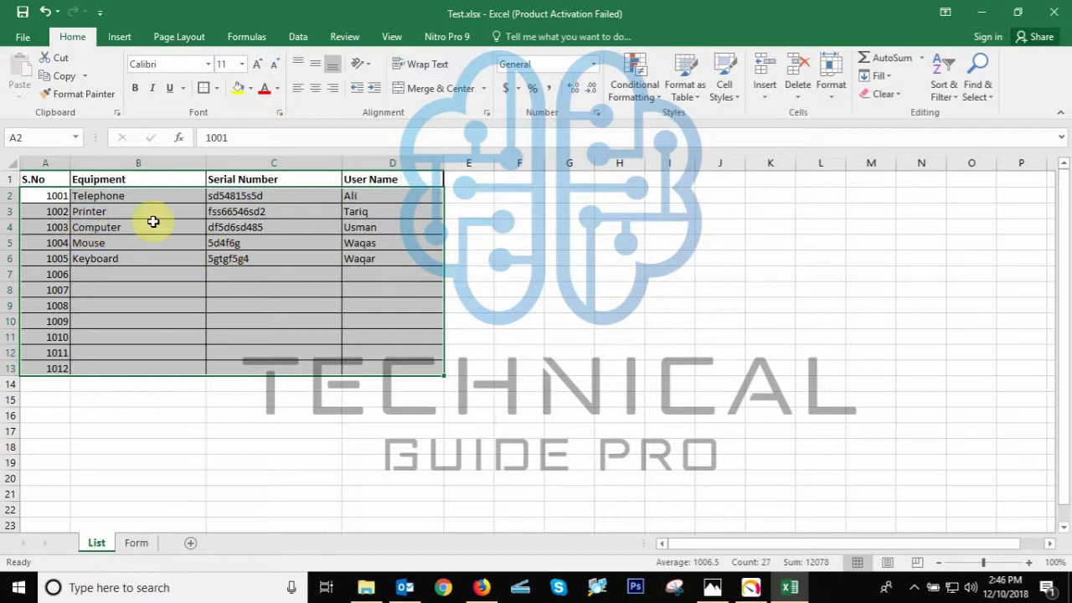
{"action": "left_click", "coordinate": [45, 197]}
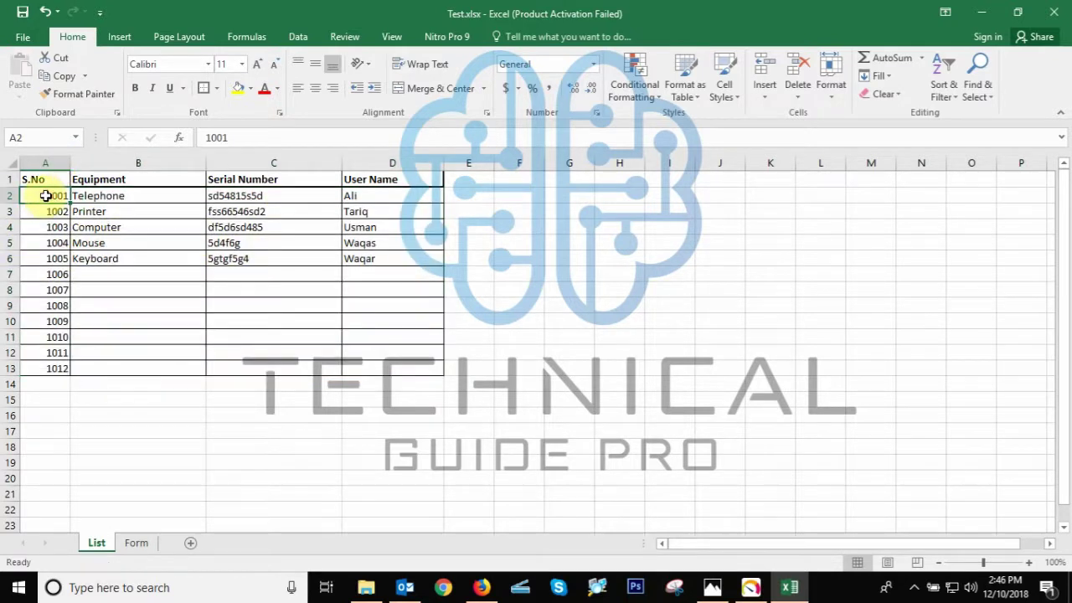
{"action": "left_click_drag", "start_coordinate": [46, 196], "coordinate": [394, 368]}
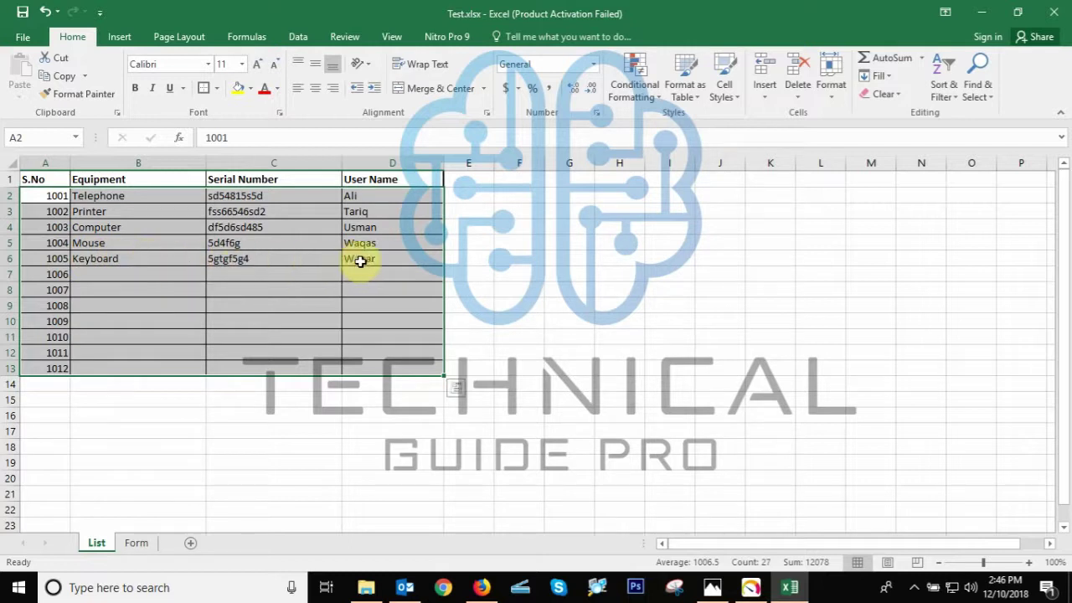
{"action": "left_click", "coordinate": [344, 290]}
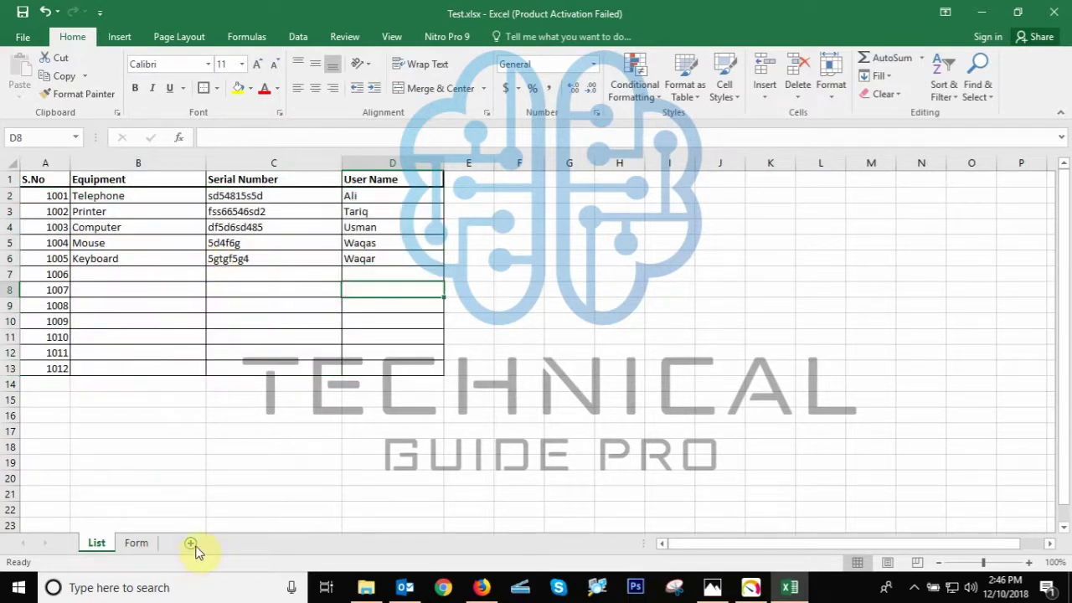
- On the Form sheet, clear the sample values from S.NO down to Equipment Serial
{"action": "left_click", "coordinate": [148, 549]}
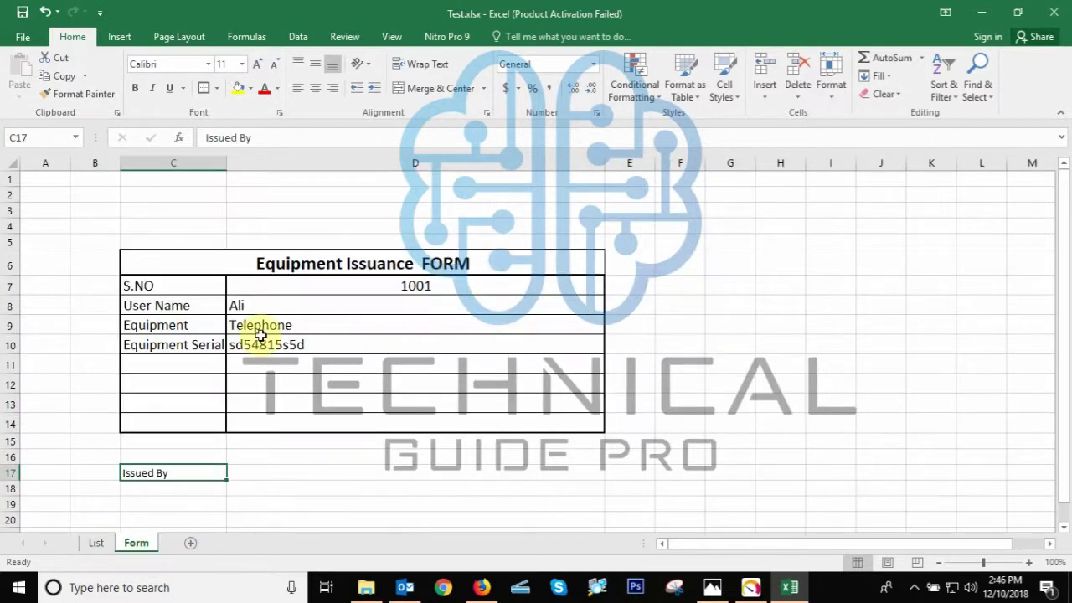
{"action": "left_click", "coordinate": [446, 475]}
{"action": "left_click", "coordinate": [465, 283]}
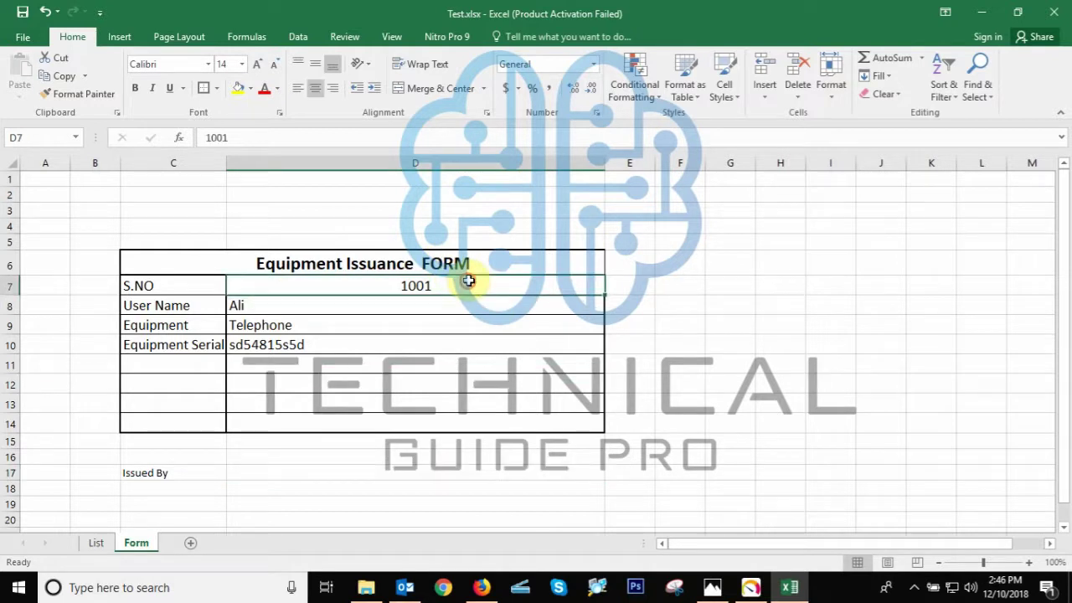
{"action": "left_click_drag", "start_coordinate": [456, 286], "coordinate": [438, 359]}
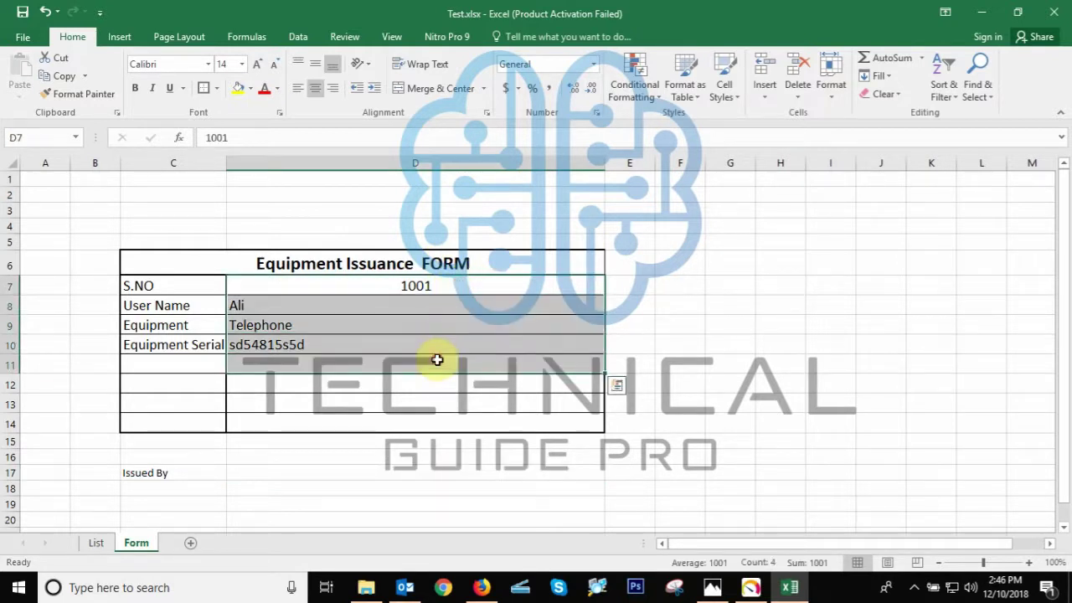
{"action": "key", "text": "Delete"}
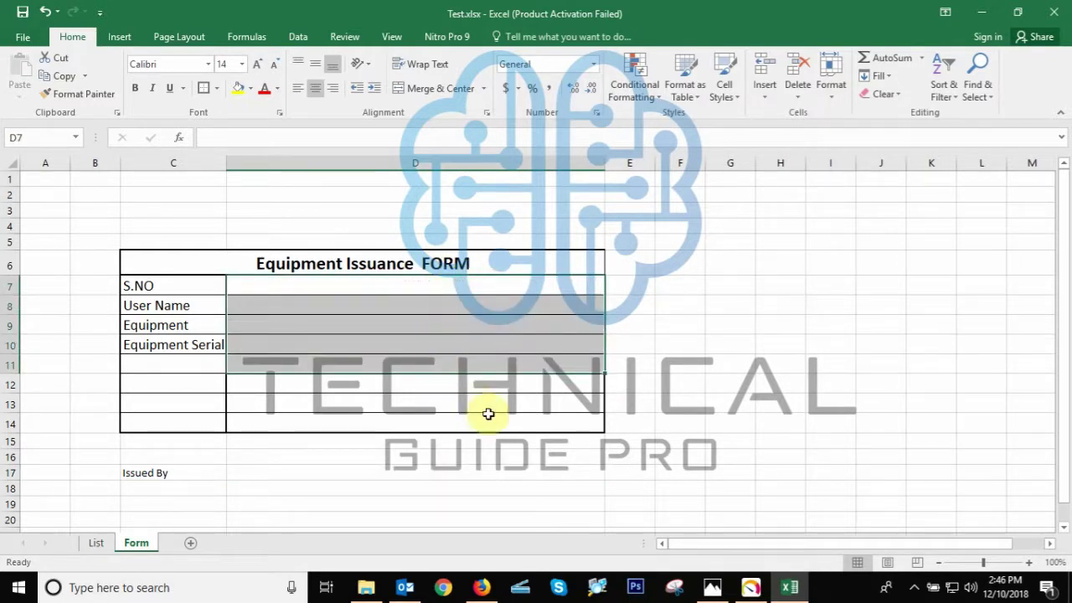
{"action": "left_click", "coordinate": [488, 419]}
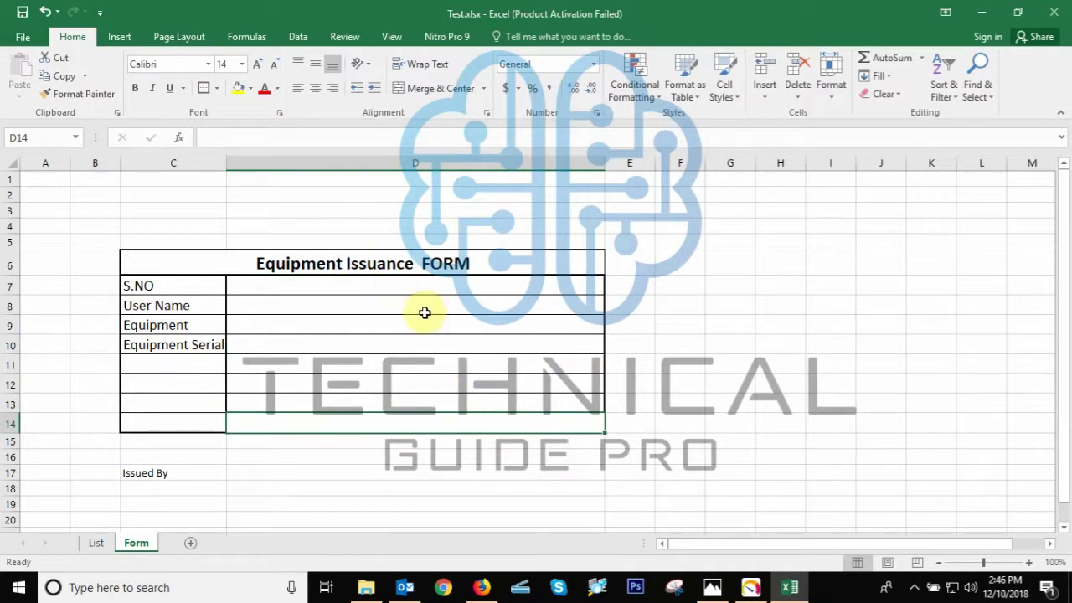
- Compare the form's S.NO field with the List sheet's S.No values 1005 and 1006
{"action": "left_click", "coordinate": [413, 286]}
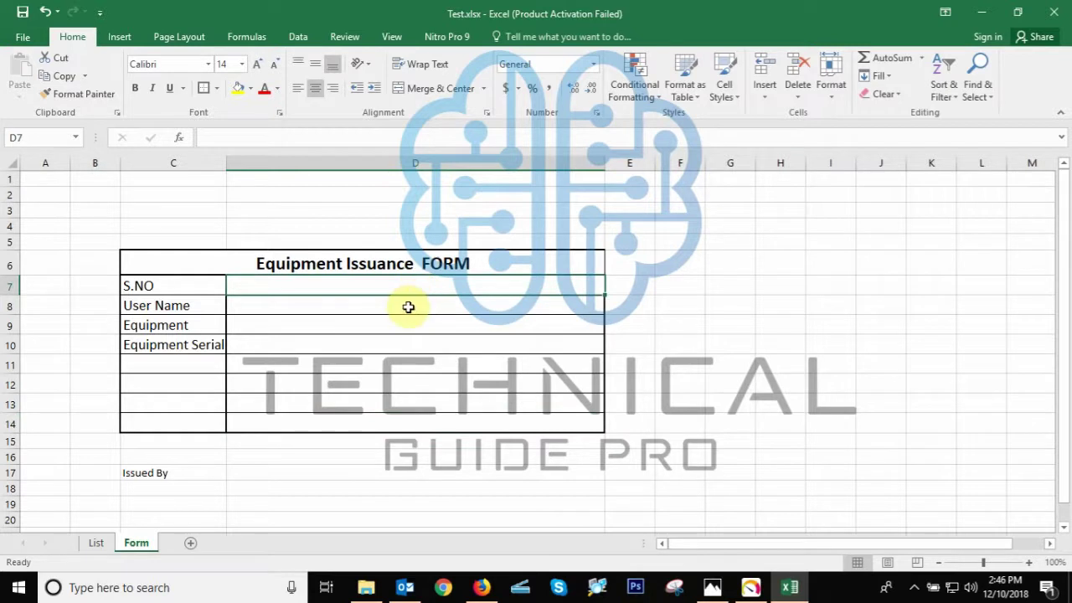
{"action": "left_click", "coordinate": [173, 284]}
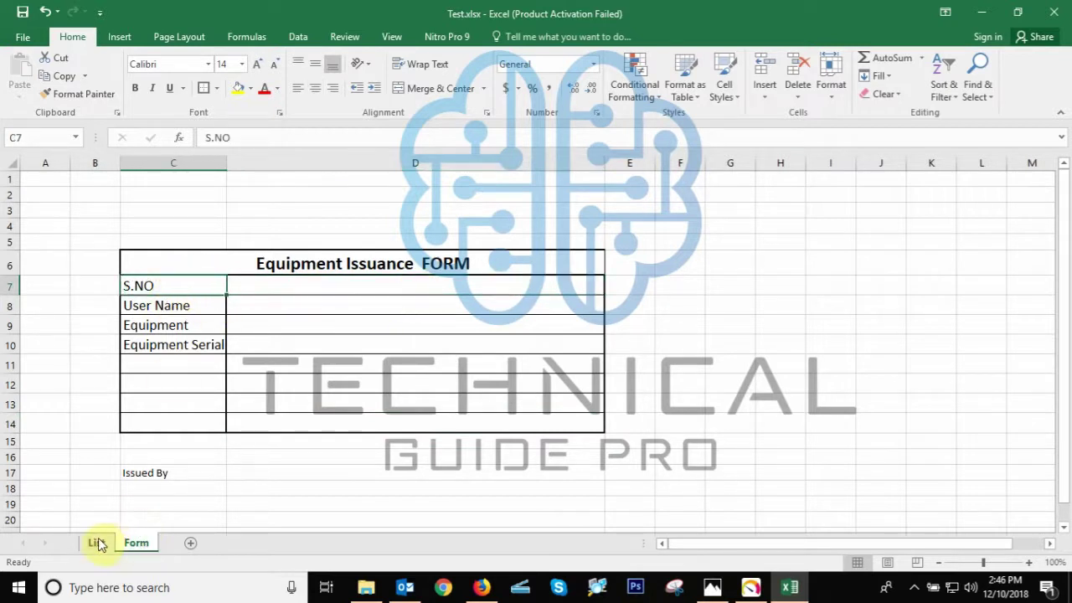
{"action": "left_click", "coordinate": [96, 543]}
{"action": "left_click_drag", "start_coordinate": [38, 198], "coordinate": [41, 383]}
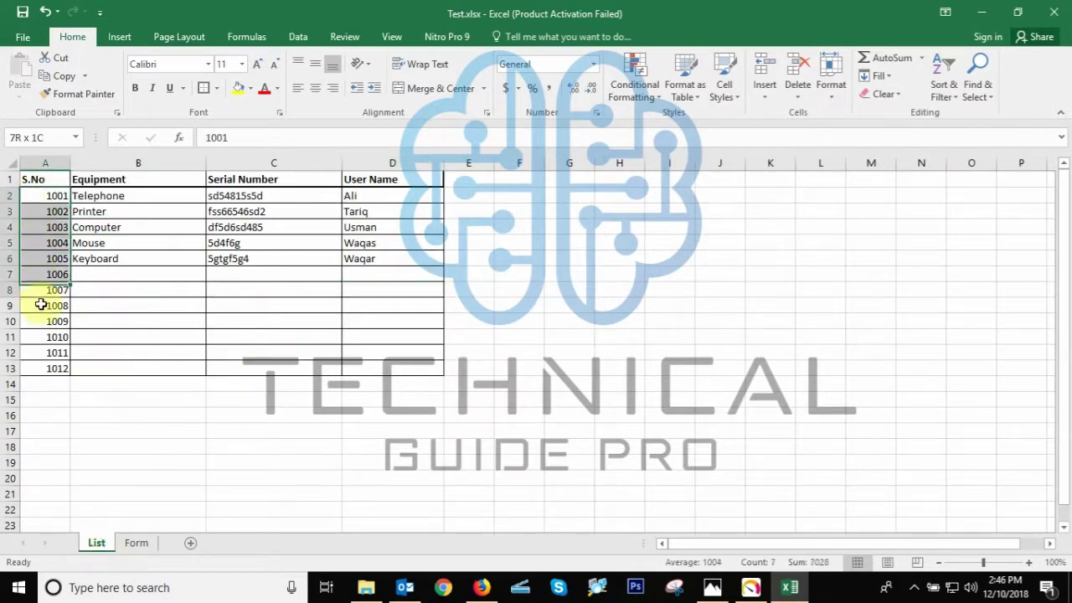
{"action": "left_click", "coordinate": [42, 279]}
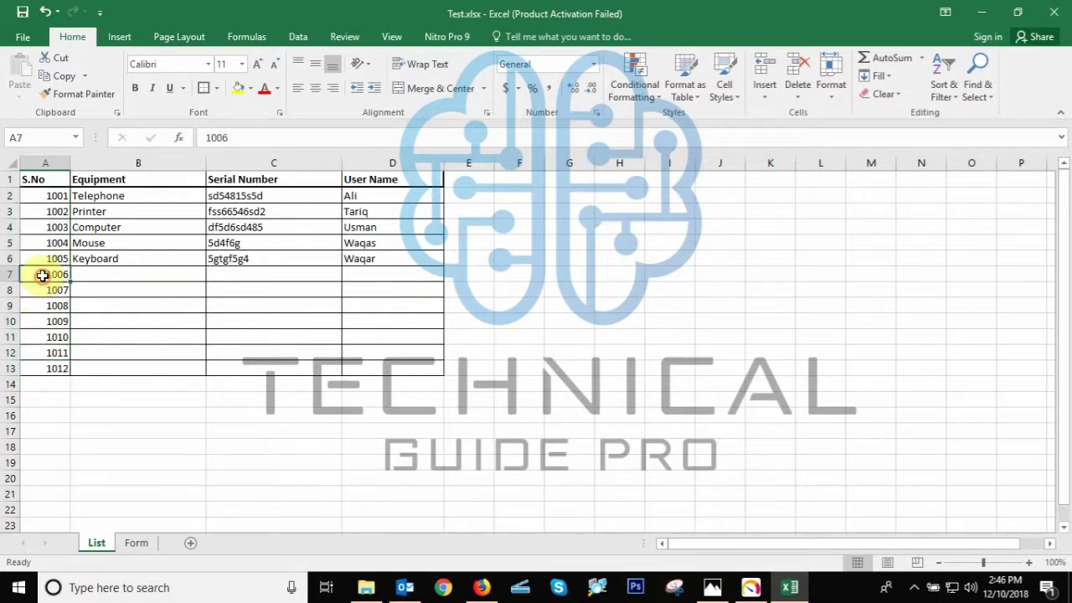
{"action": "left_click", "coordinate": [41, 258]}
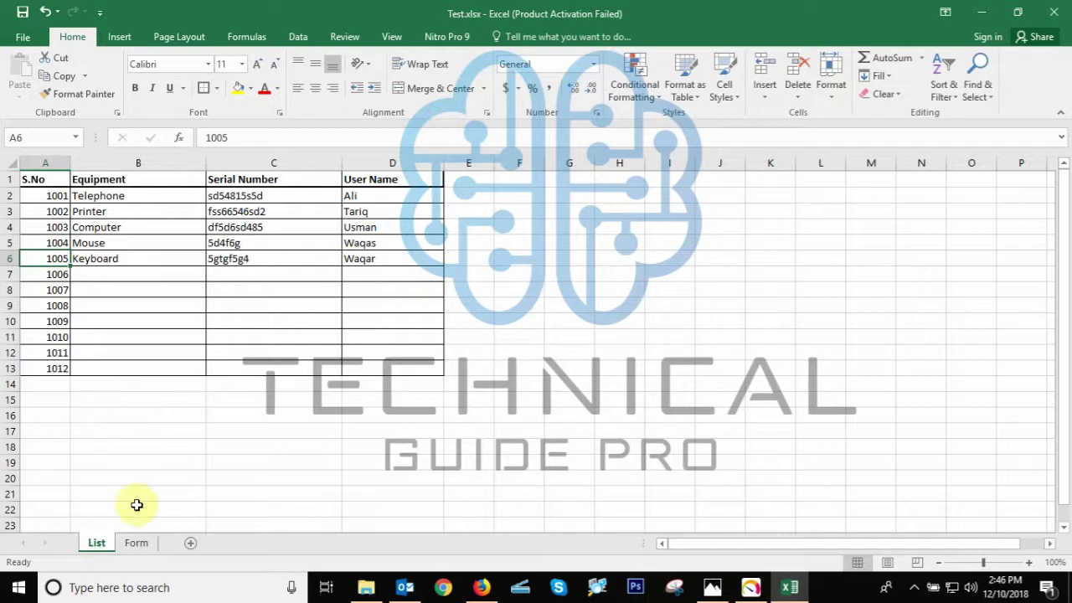
- Enter 1005 as the S.NO on the Equipment Issuance Form
{"action": "left_click", "coordinate": [137, 543]}
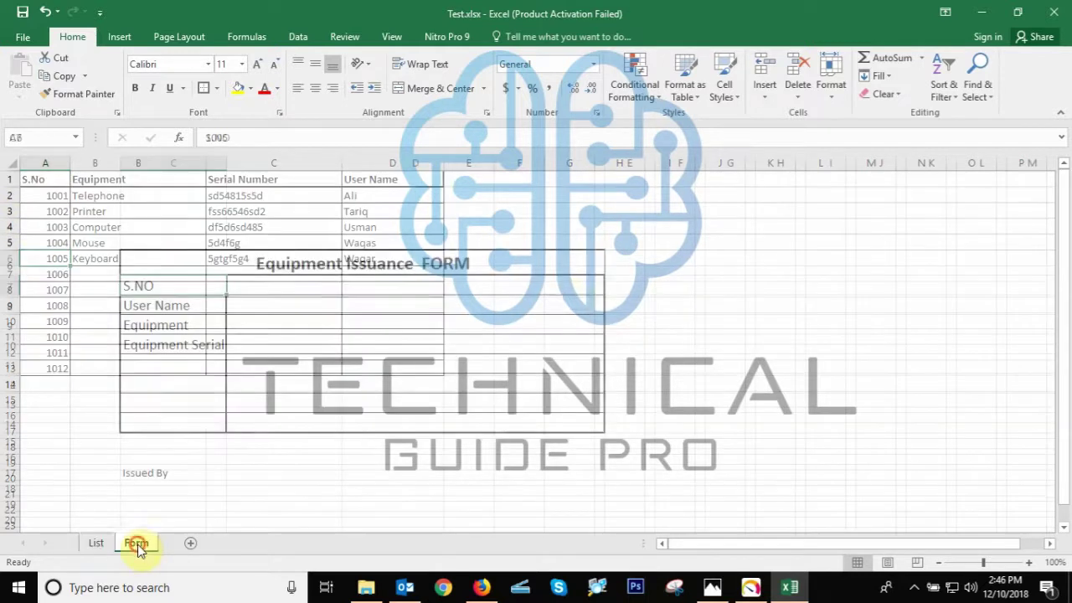
{"action": "left_click", "coordinate": [478, 282]}
{"action": "type", "text": "105"}
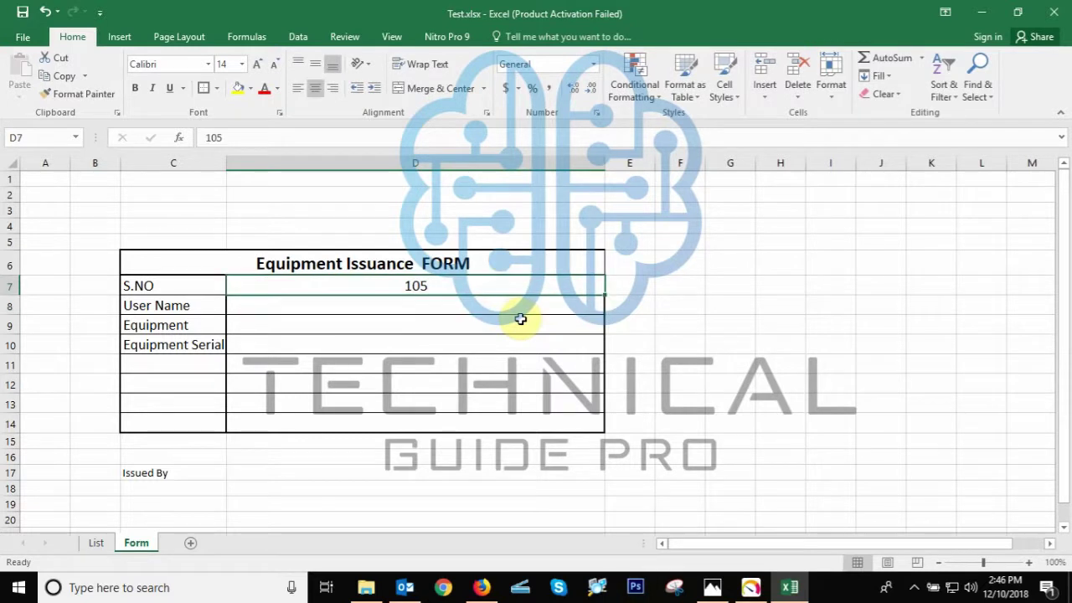
{"action": "key", "text": "BackSpace"}
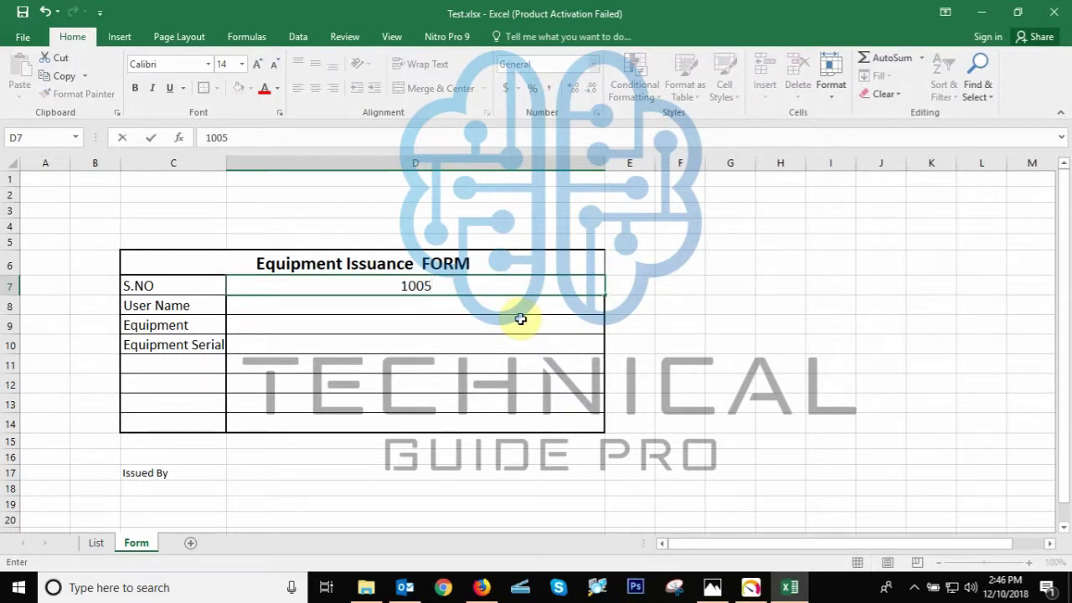
{"action": "left_click", "coordinate": [383, 371]}
- Walk through the empty User Name, Equipment, Equipment Serial and C11:C14 rows, ending on D8
{"action": "left_click", "coordinate": [461, 303]}
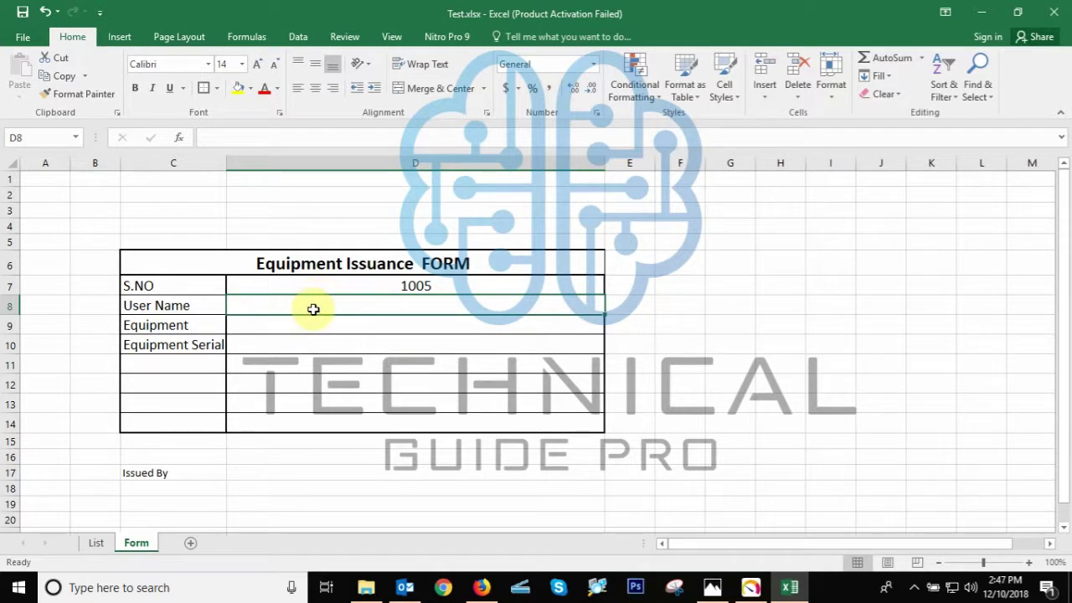
{"action": "left_click", "coordinate": [327, 326]}
{"action": "left_click", "coordinate": [396, 347]}
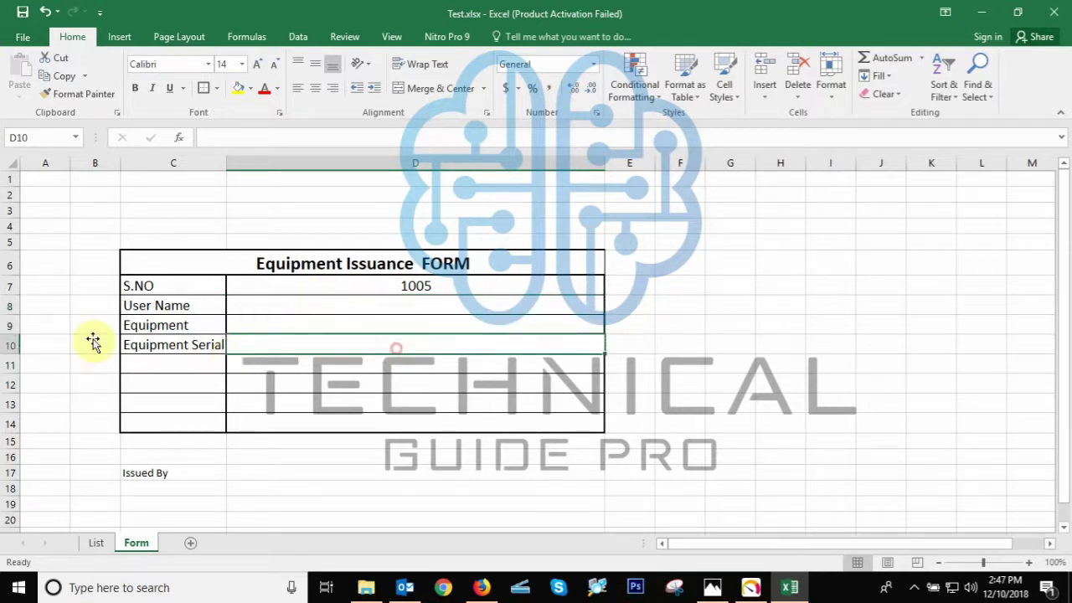
{"action": "left_click", "coordinate": [397, 405]}
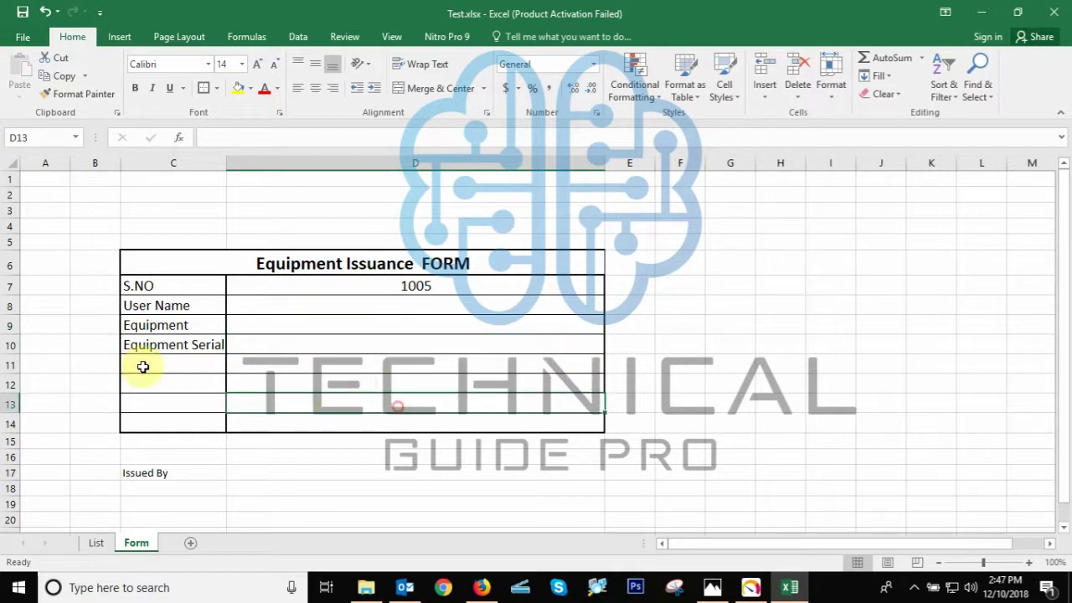
{"action": "left_click_drag", "start_coordinate": [144, 367], "coordinate": [156, 419]}
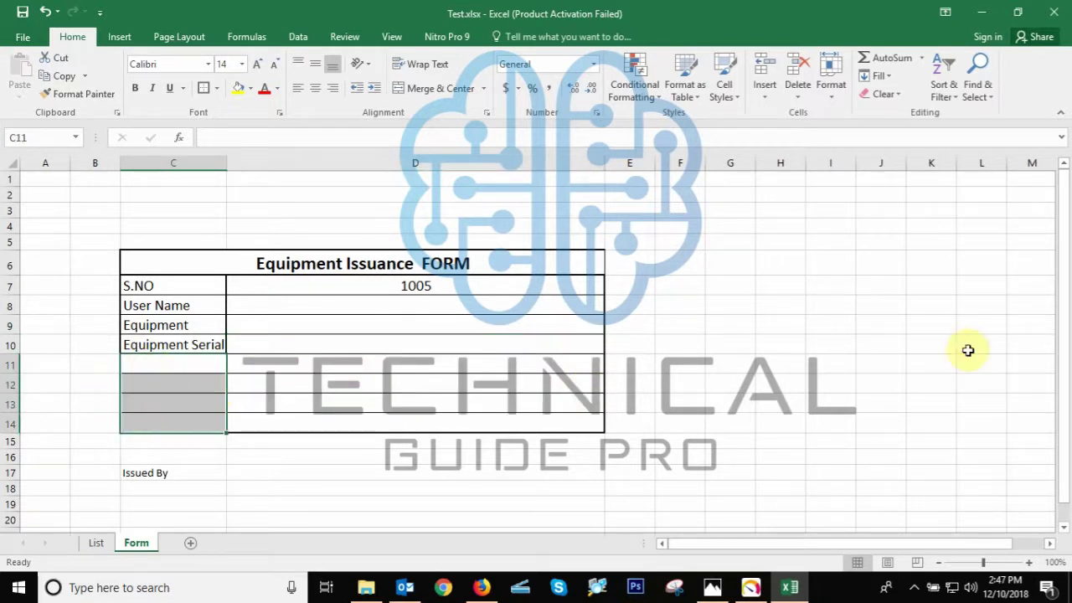
{"action": "left_click", "coordinate": [272, 370]}
{"action": "left_click", "coordinate": [335, 307]}
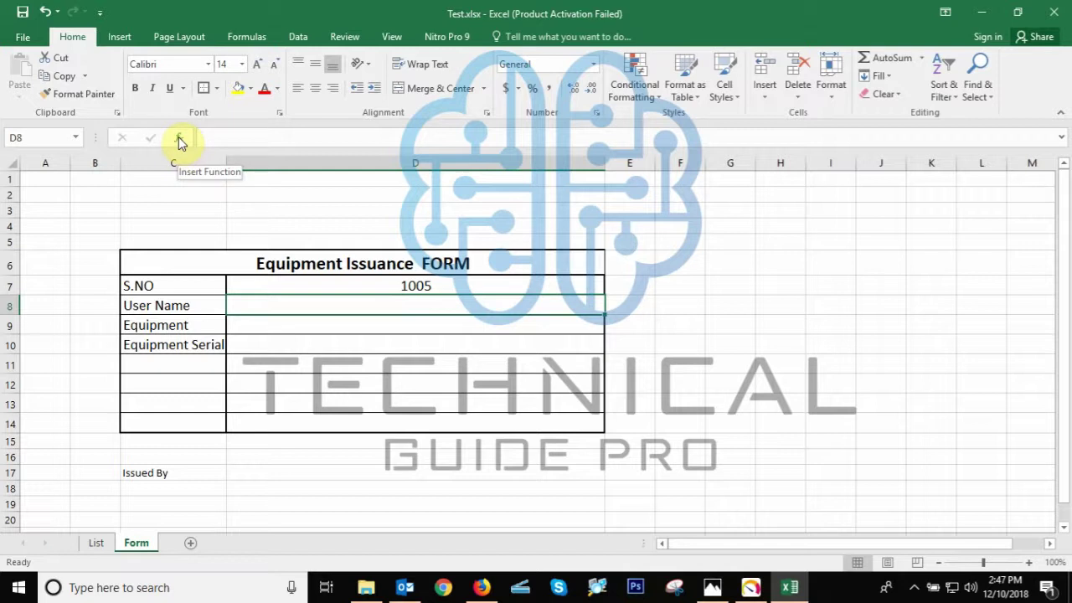
- Search Insert Function for 'Vlookup' and pick VLOOKUP for the User Name cell D8
{"action": "left_click", "coordinate": [178, 139]}
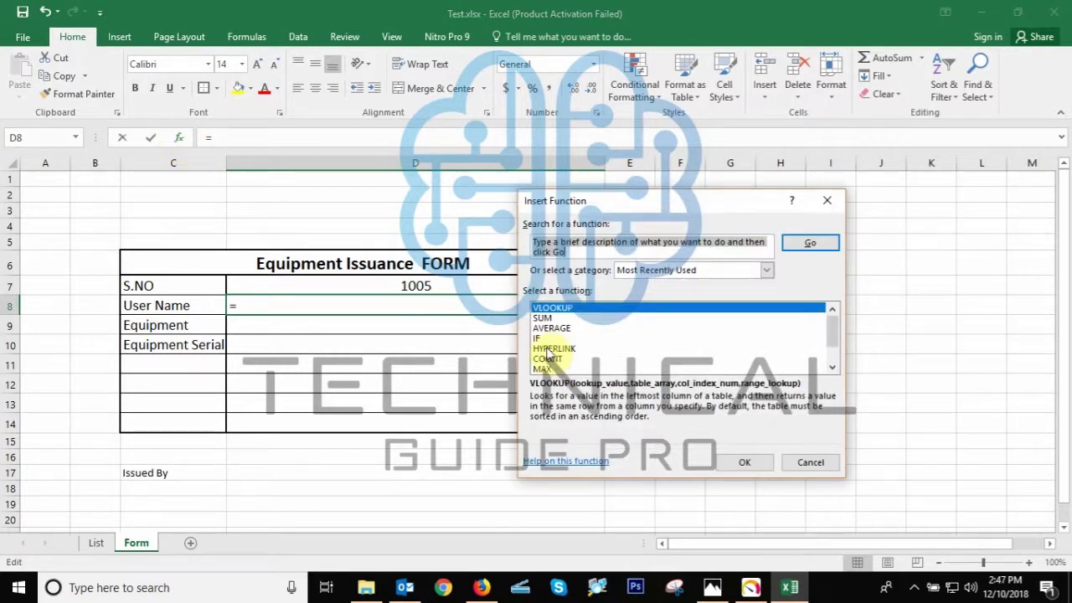
{"action": "type", "text": "Vlookup"}
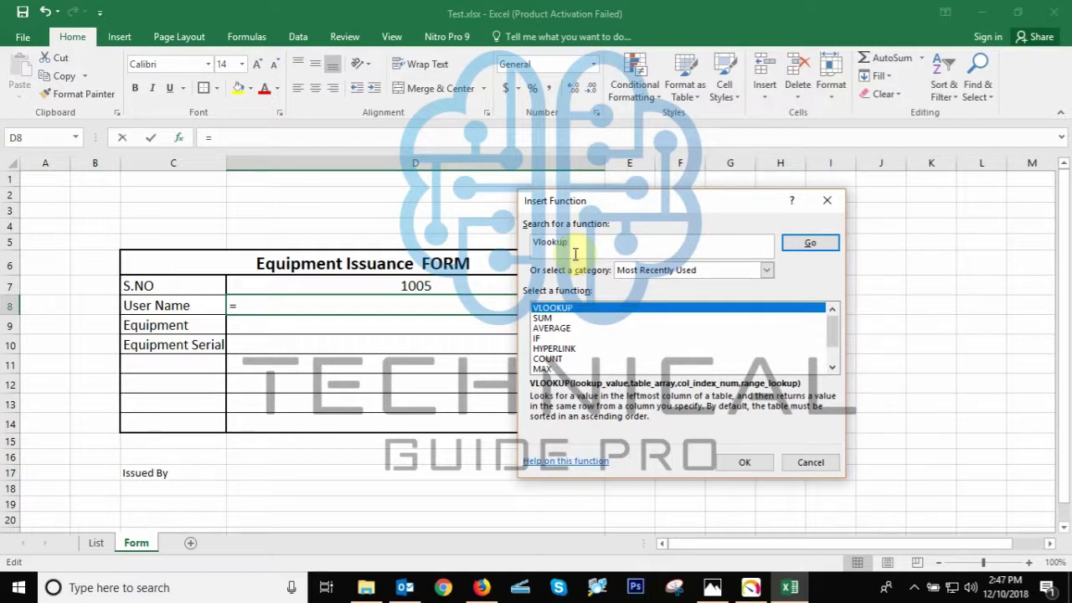
{"action": "left_click", "coordinate": [792, 248]}
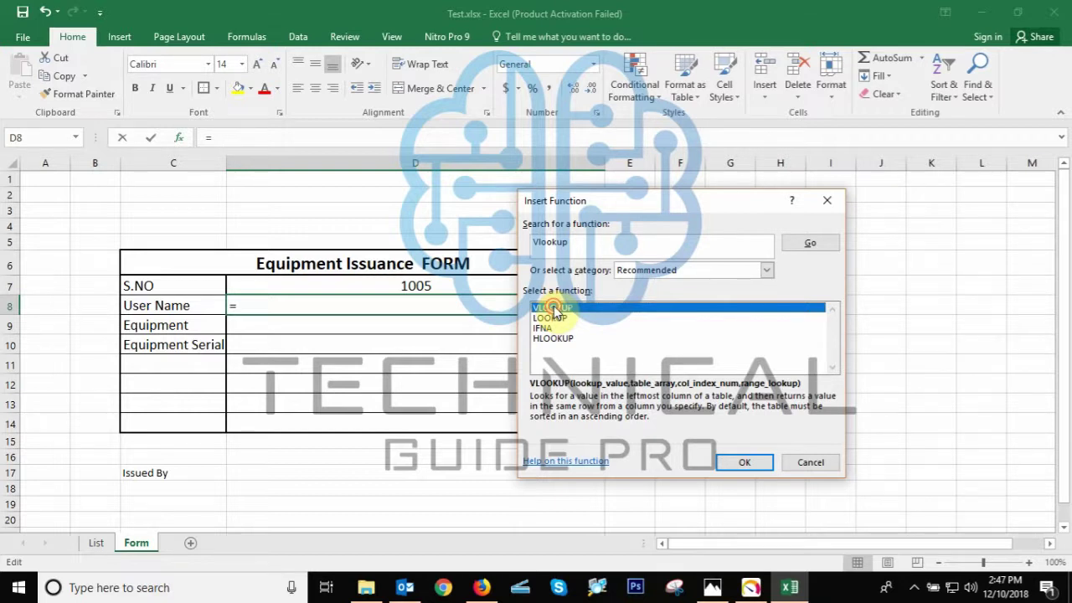
{"action": "double_click", "coordinate": [553, 308]}
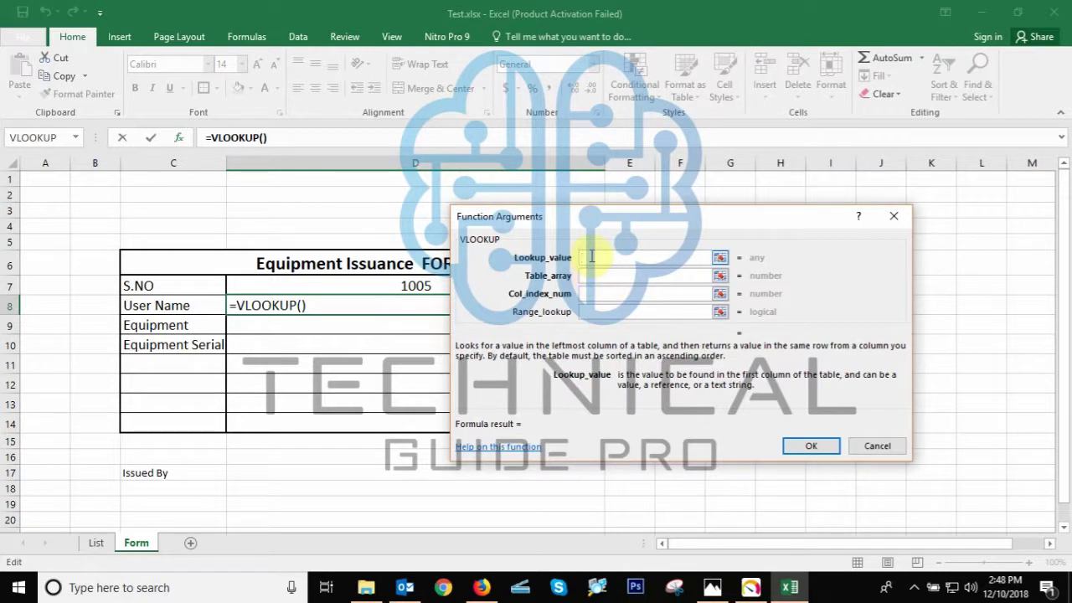
- Set VLOOKUP's lookup value to D7 and table array to List!A2:D33
{"action": "left_click", "coordinate": [380, 286]}
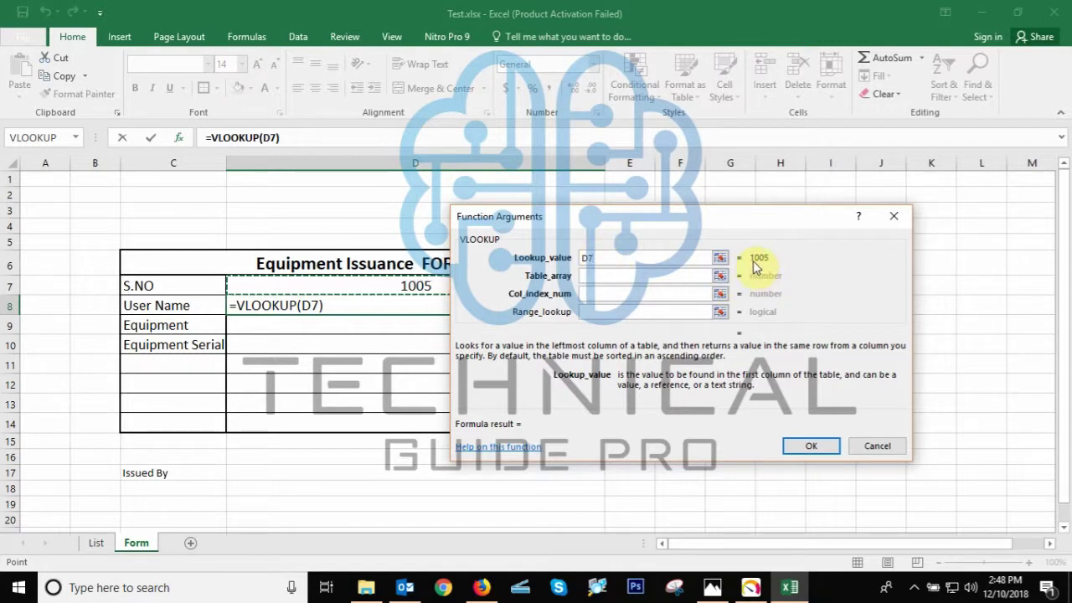
{"action": "left_click", "coordinate": [608, 275]}
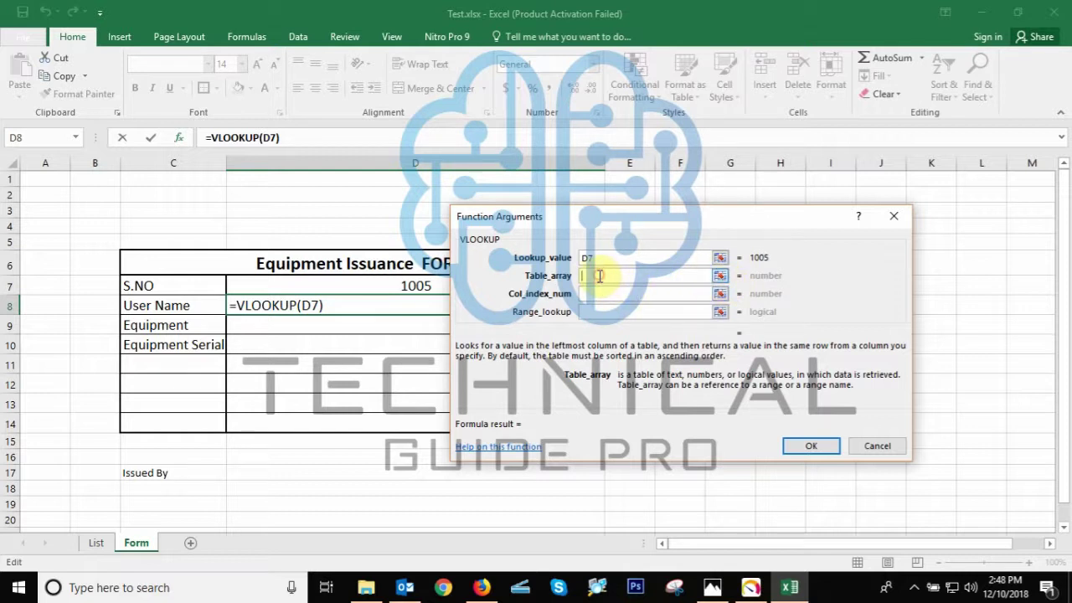
{"action": "left_click", "coordinate": [96, 543]}
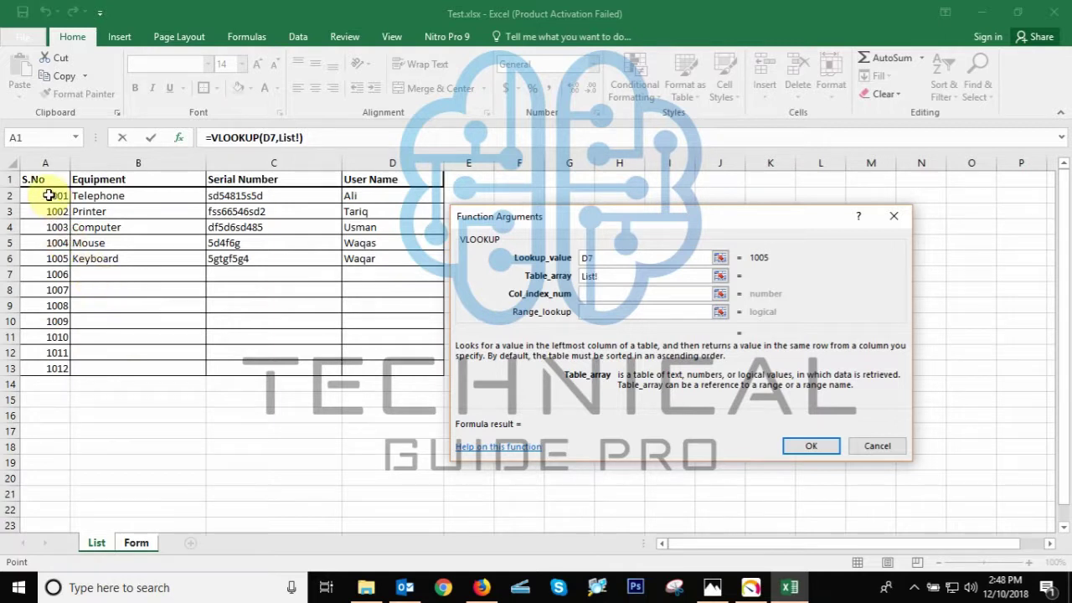
{"action": "left_click_drag", "start_coordinate": [522, 216], "coordinate": [622, 224]}
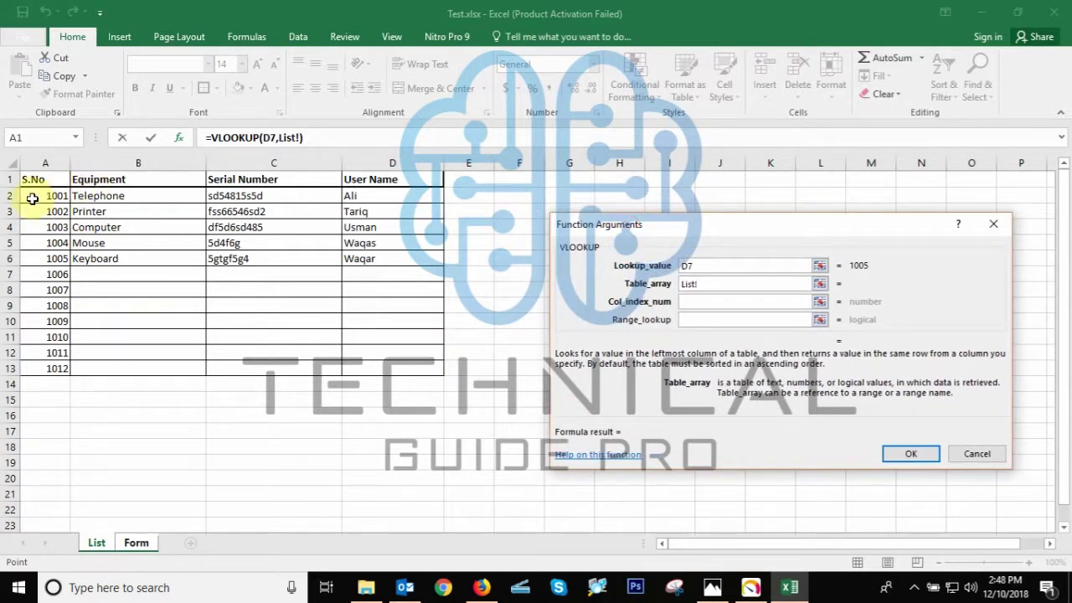
{"action": "mouse_move", "coordinate": [33, 194]}
{"action": "left_mouse_down"}
{"action": "mouse_move", "coordinate": [153, 256]}
{"action": "mouse_move", "coordinate": [422, 520]}
{"action": "mouse_move", "coordinate": [420, 502]}
{"action": "left_mouse_up"}
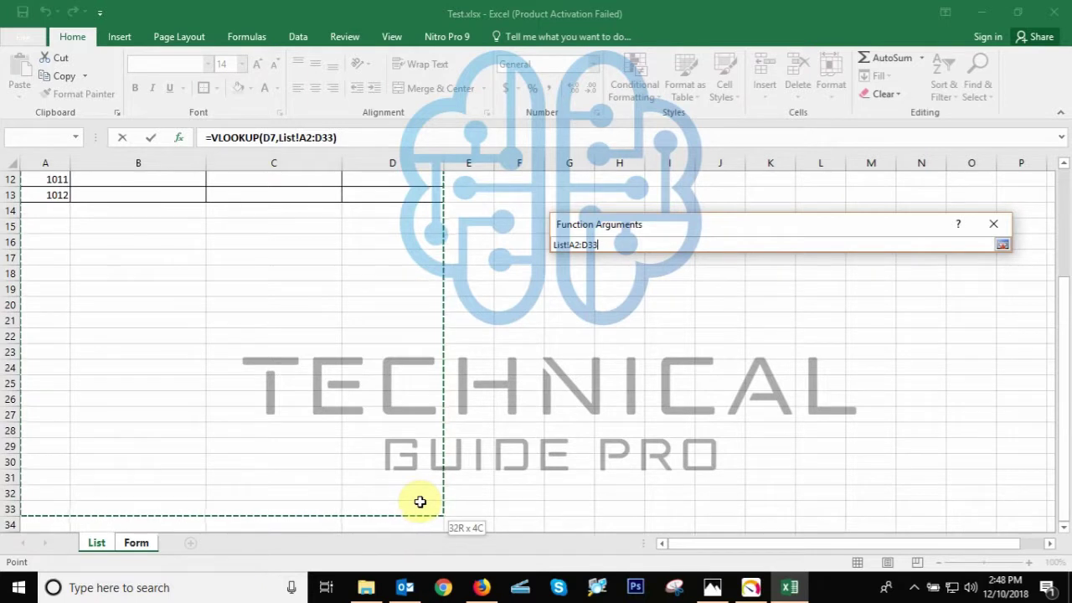
{"action": "left_click_drag", "start_coordinate": [420, 502], "coordinate": [419, 502]}
{"action": "scroll", "coordinate": [359, 279], "scroll_direction": "up", "scroll_amount": 4}
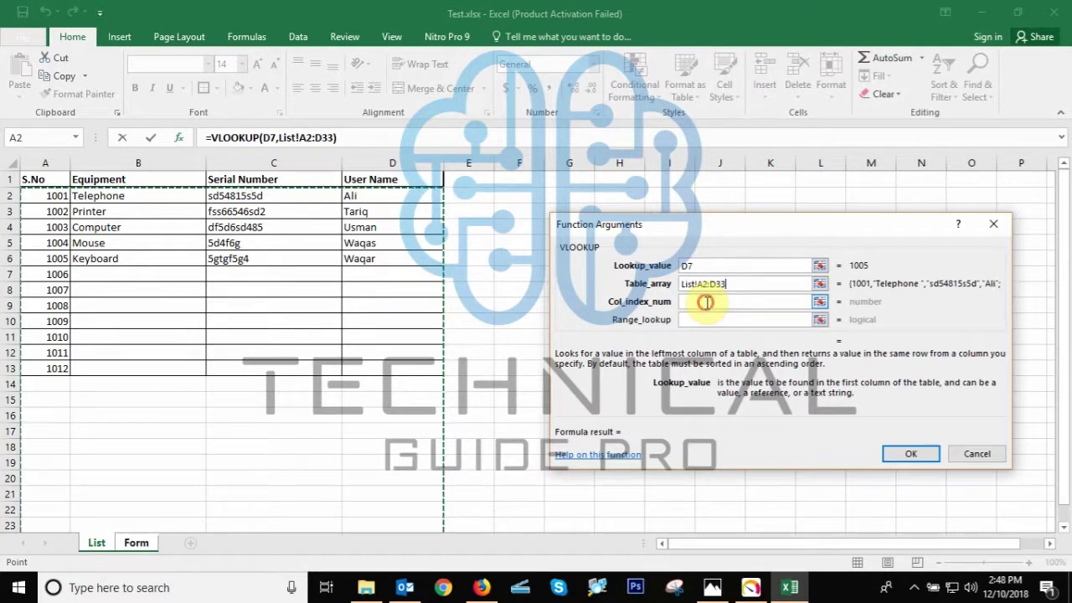
- Set column index 4 and range lookup False, then confirm the formula
{"action": "left_click", "coordinate": [706, 303]}
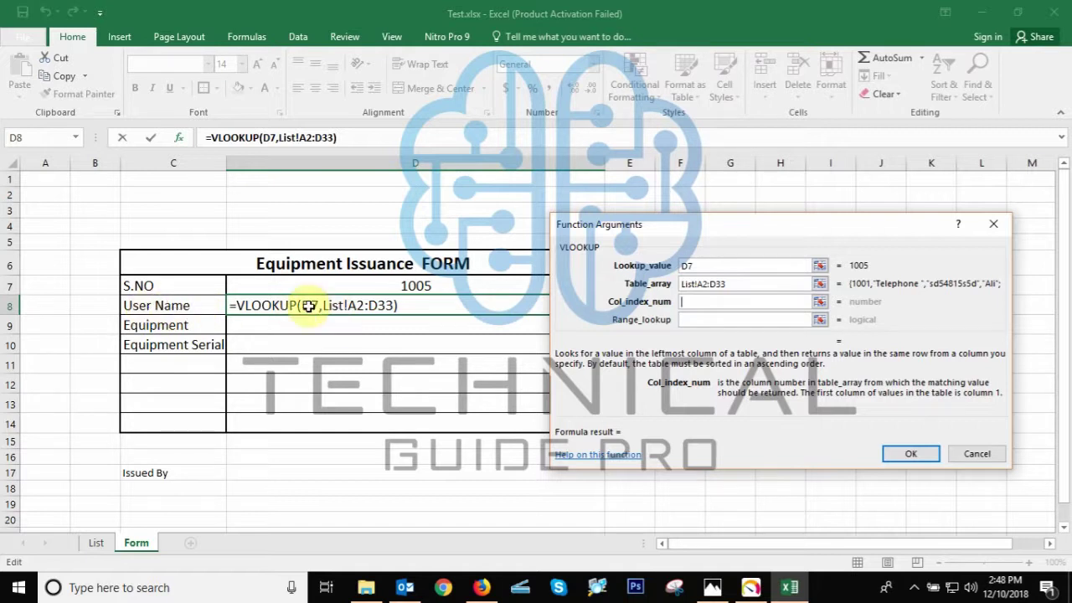
{"action": "left_click", "coordinate": [95, 543]}
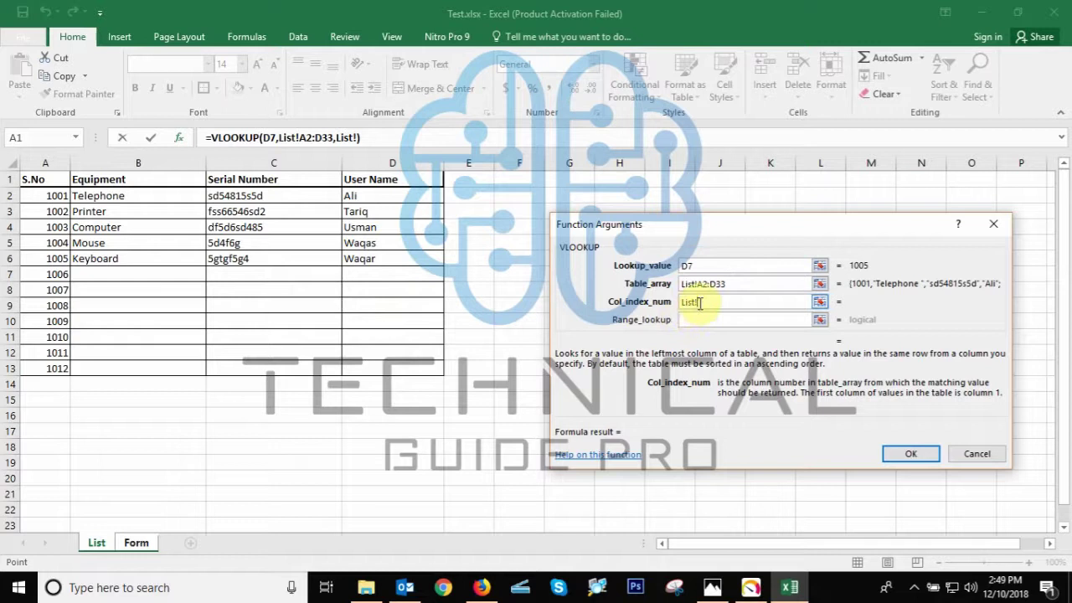
{"action": "left_click", "coordinate": [136, 543]}
{"action": "double_click", "coordinate": [711, 300]}
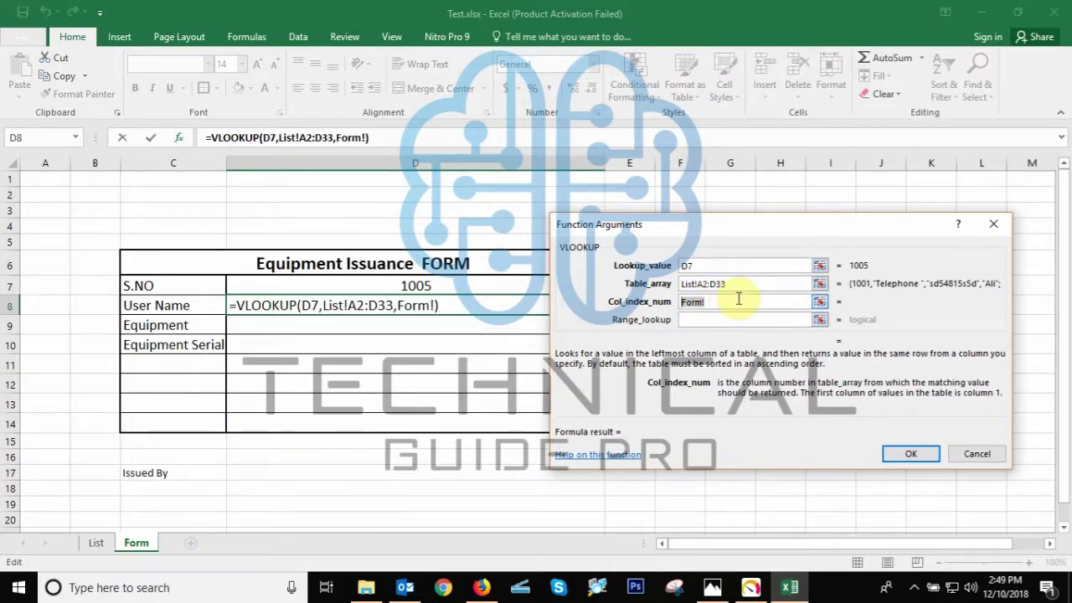
{"action": "type", "text": "4"}
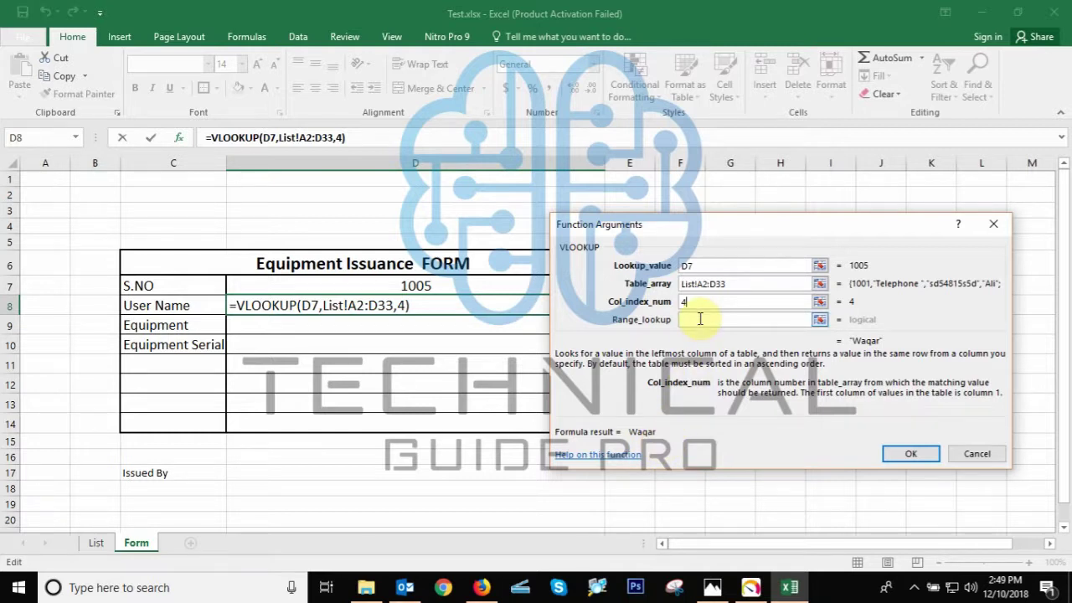
{"action": "left_click", "coordinate": [700, 318]}
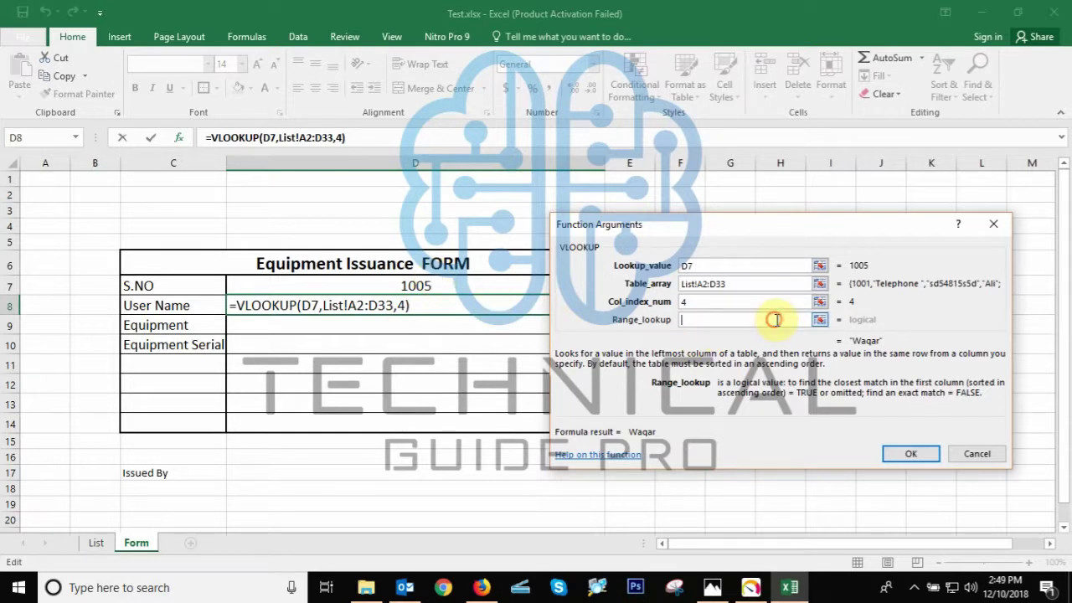
{"action": "type", "text": "Fal"}
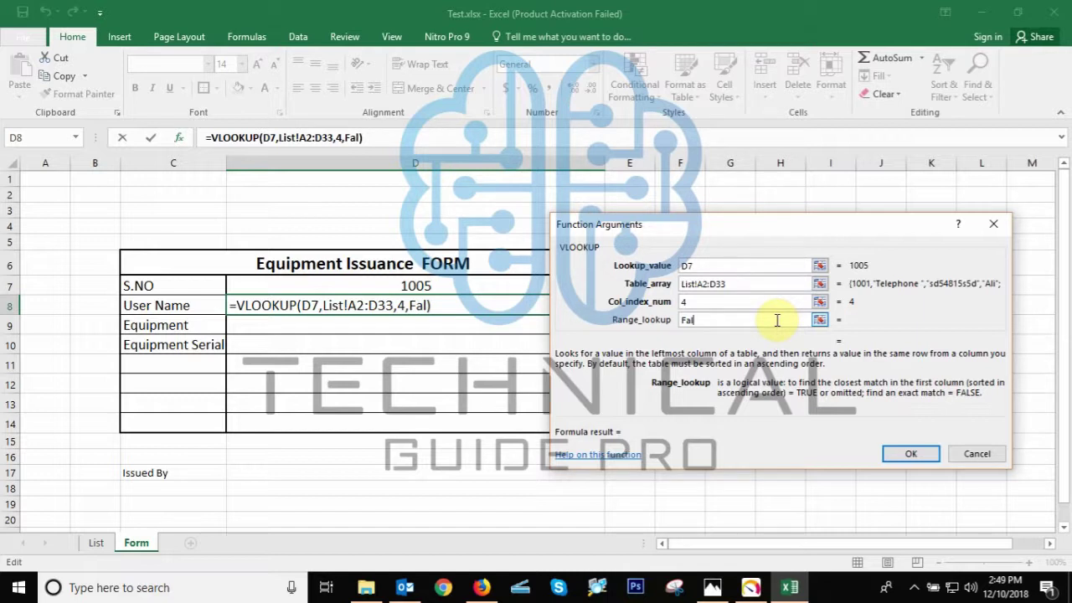
{"action": "type", "text": "se"}
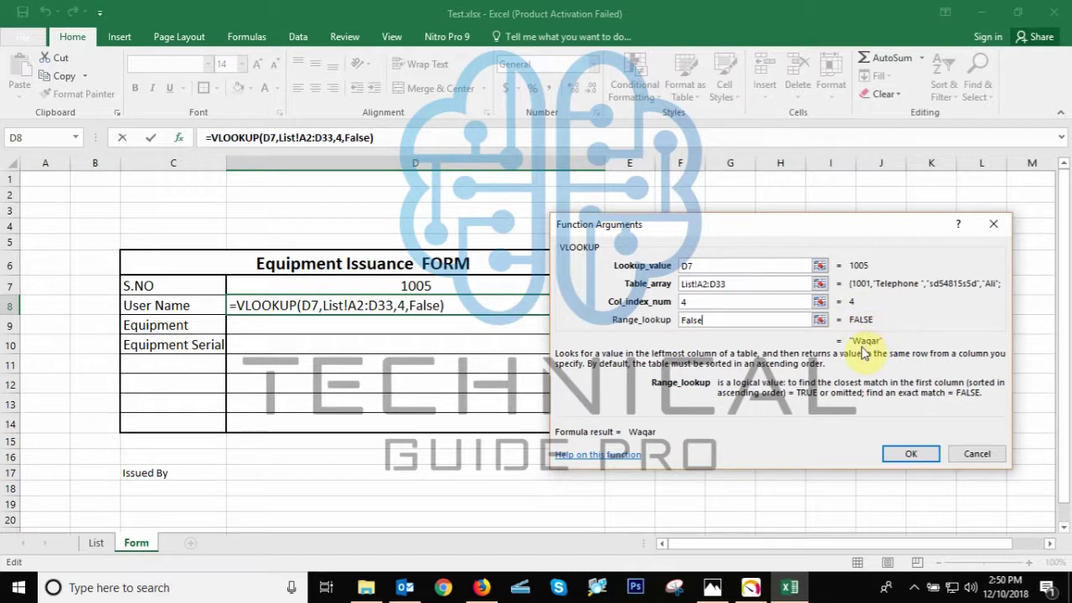
{"action": "left_click", "coordinate": [906, 451]}
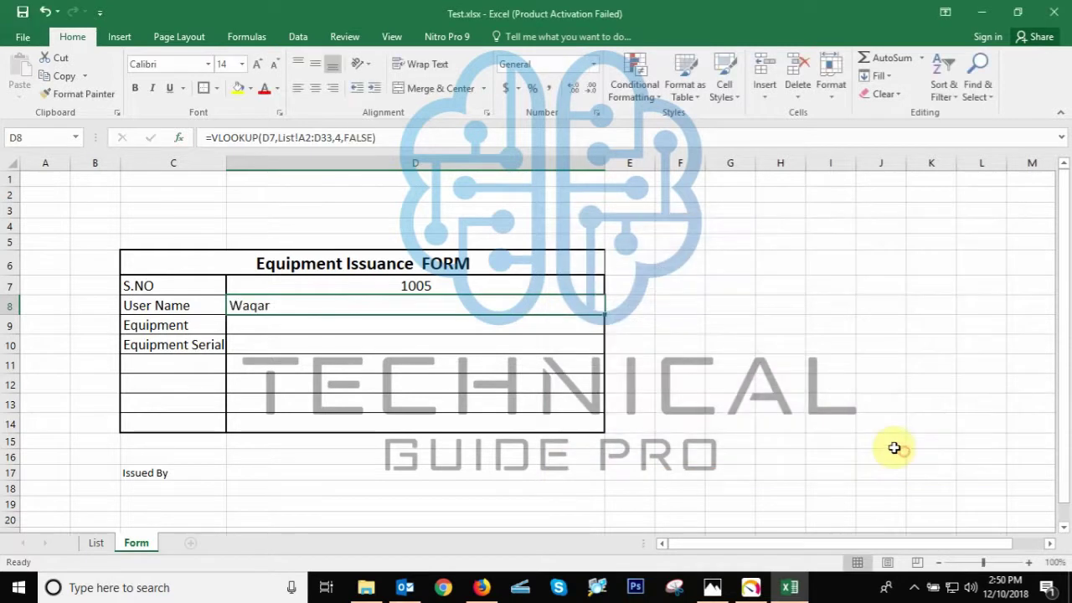
- Change the form's S.NO to 1001 and check the resulting Ali lookup against the List sheet
{"action": "left_click", "coordinate": [257, 326]}
{"action": "left_click", "coordinate": [251, 305]}
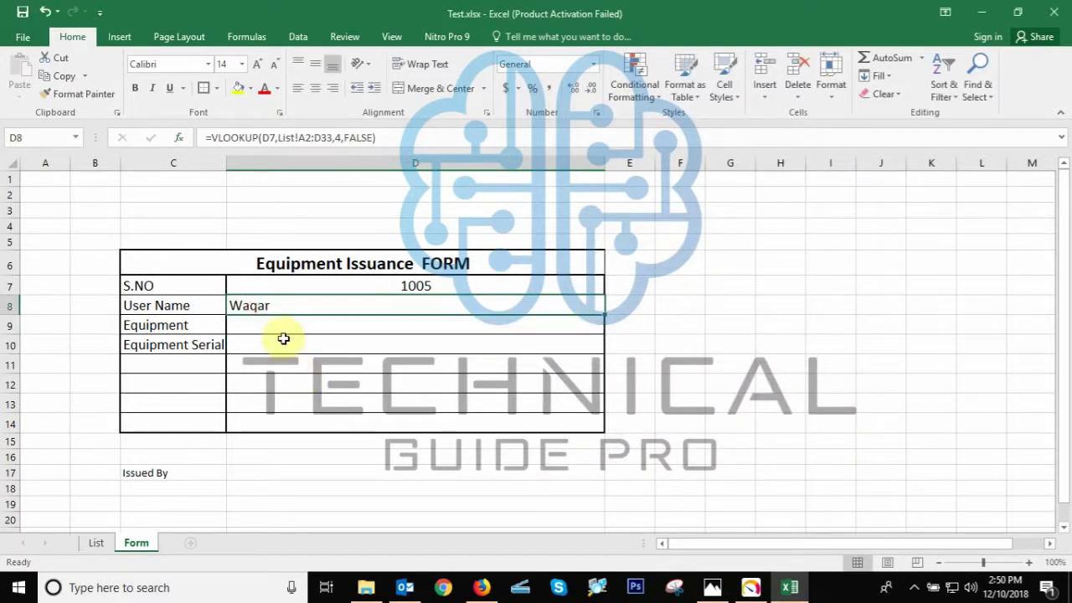
{"action": "left_click", "coordinate": [392, 285]}
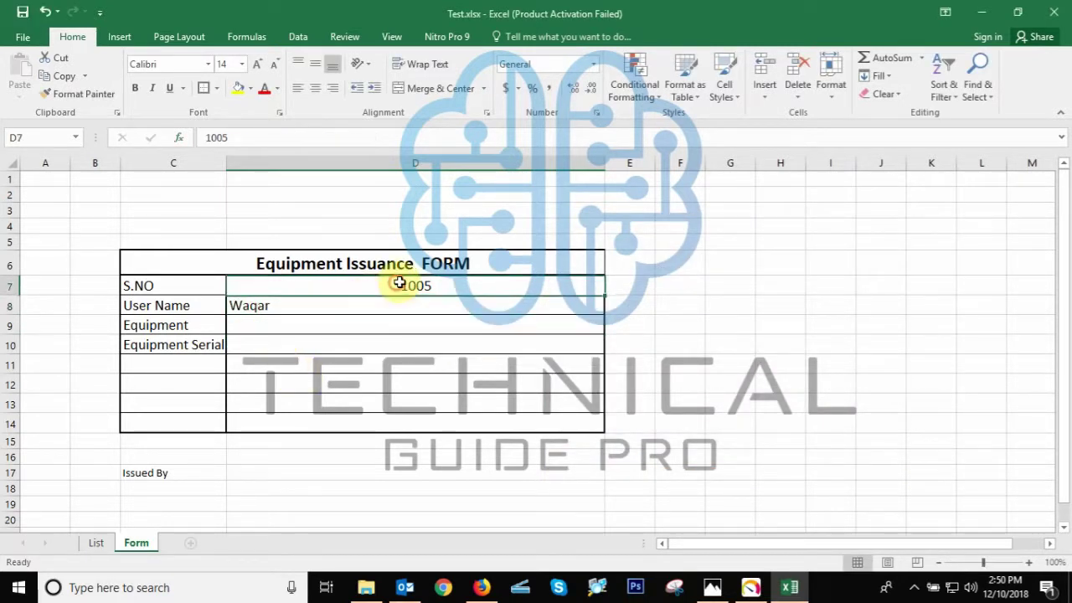
{"action": "double_click", "coordinate": [447, 286]}
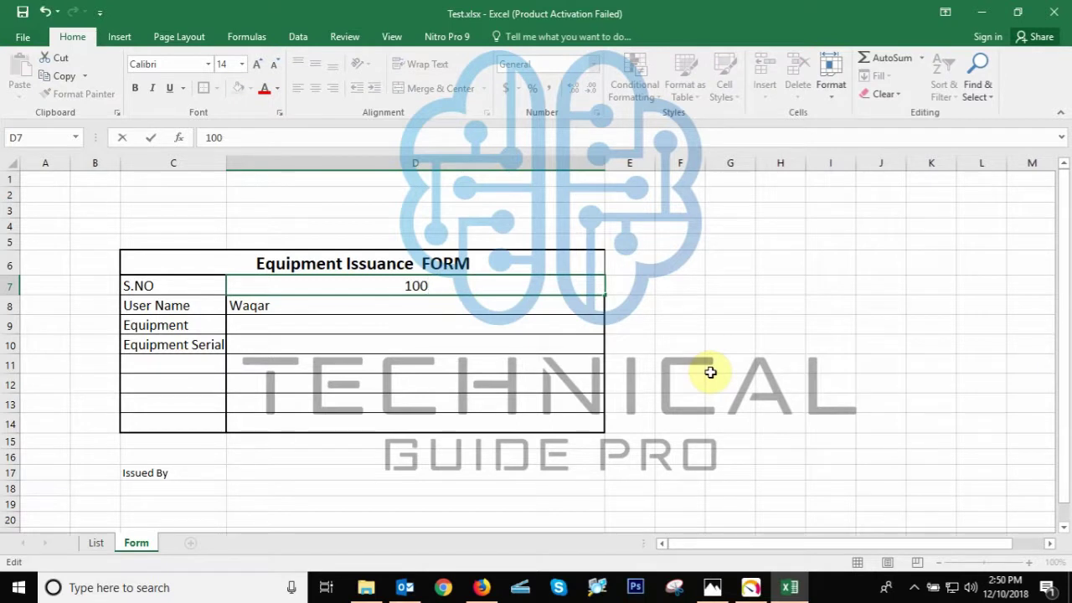
{"action": "type", "text": "1"}
{"action": "key", "text": "Return"}
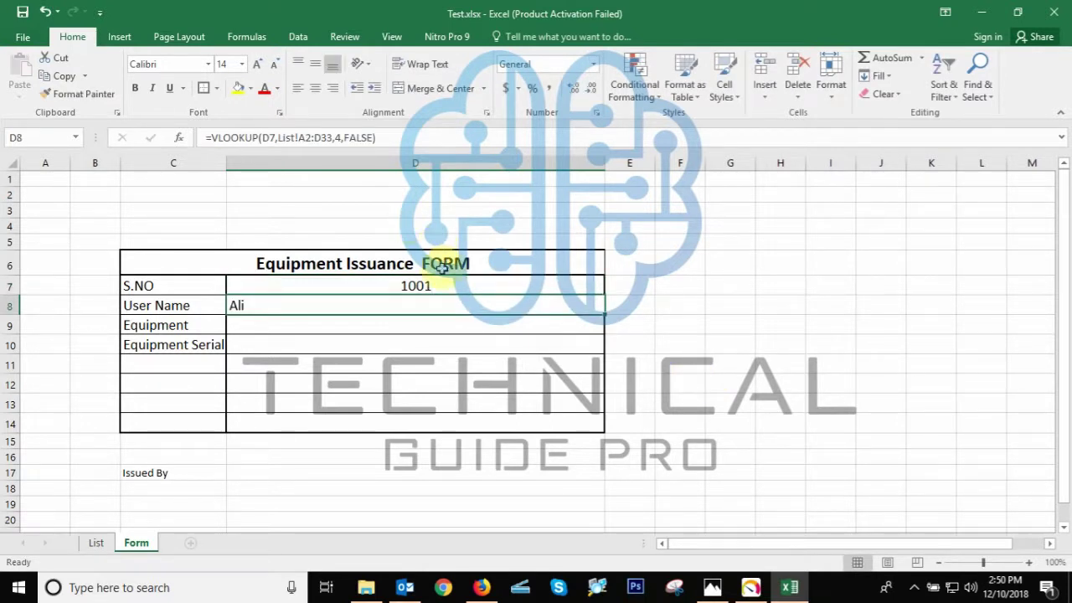
{"action": "left_click", "coordinate": [96, 542]}
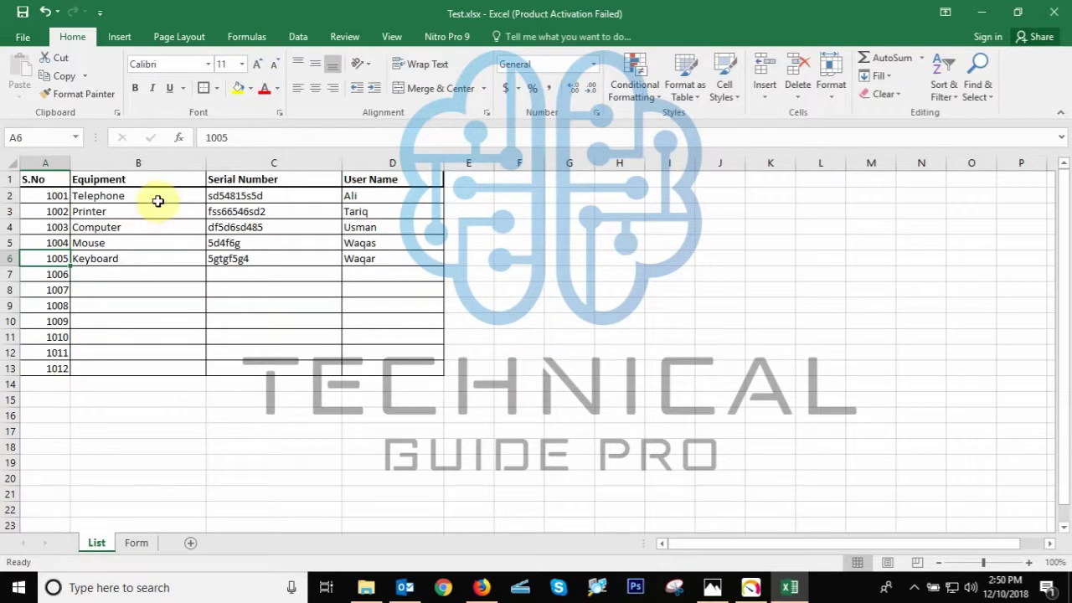
{"action": "left_click", "coordinate": [138, 542]}
{"action": "left_click", "coordinate": [331, 328]}
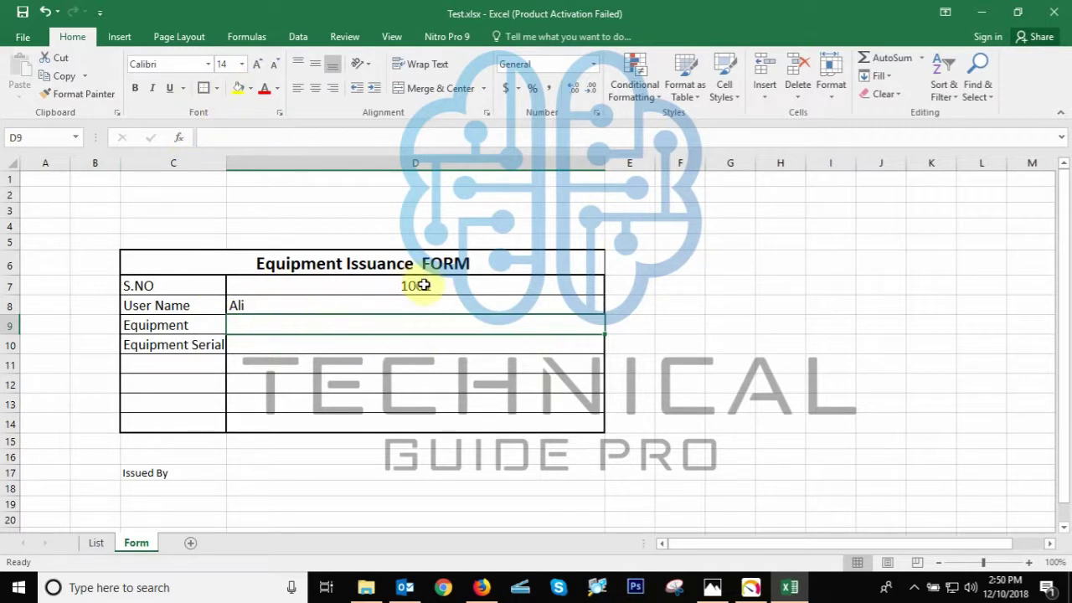
{"action": "left_click", "coordinate": [363, 352]}
- Insert VLOOKUP in Equipment cell D9 with lookup value D7 and table List!A2:D37
{"action": "left_click", "coordinate": [364, 331]}
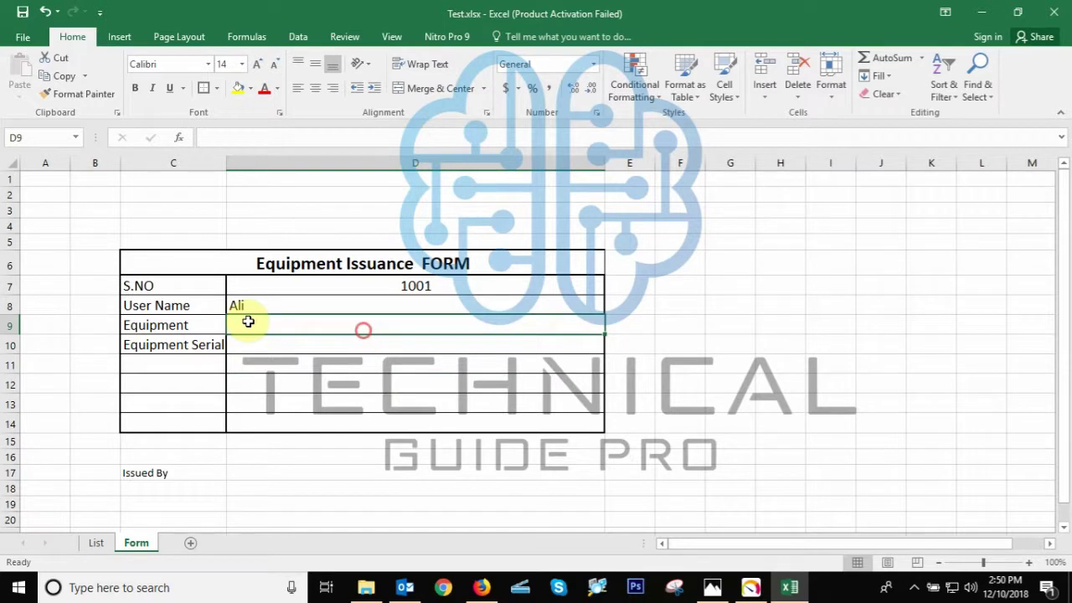
{"action": "left_click", "coordinate": [179, 137]}
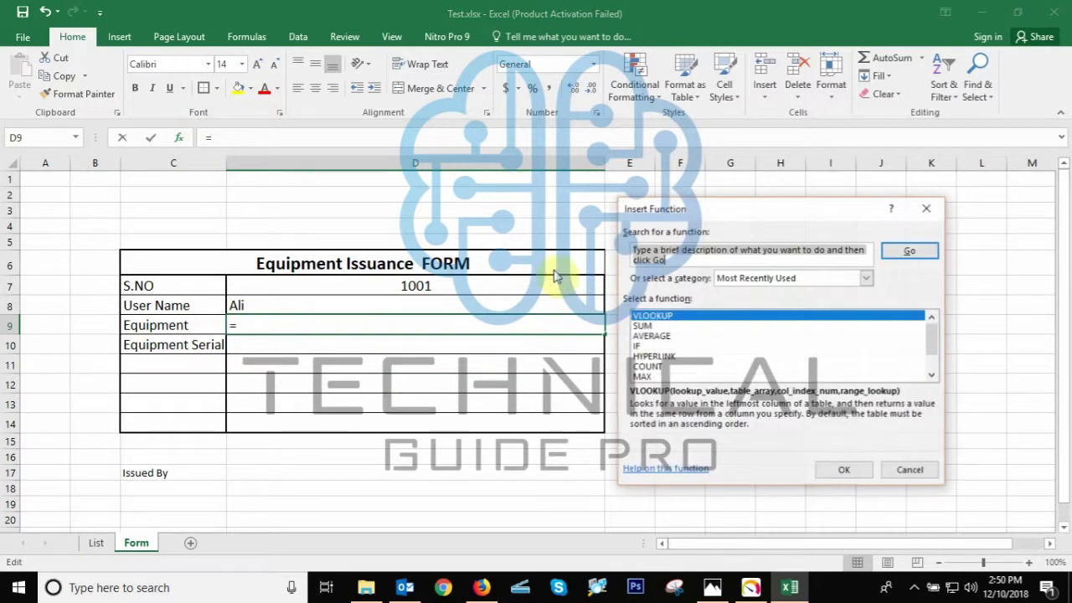
{"action": "double_click", "coordinate": [650, 316]}
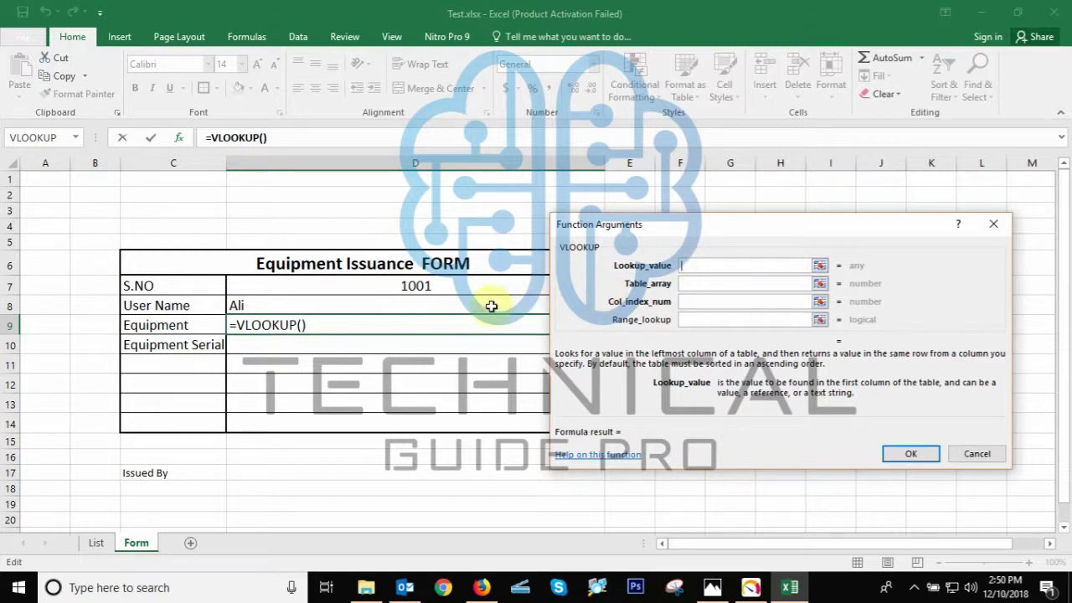
{"action": "left_click", "coordinate": [393, 285]}
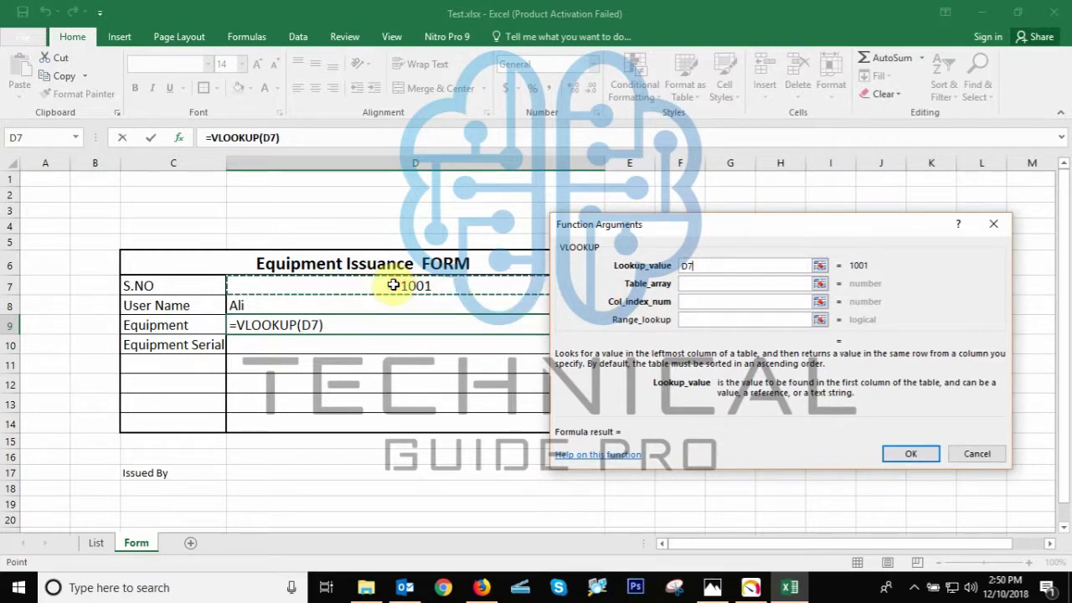
{"action": "left_click", "coordinate": [694, 283]}
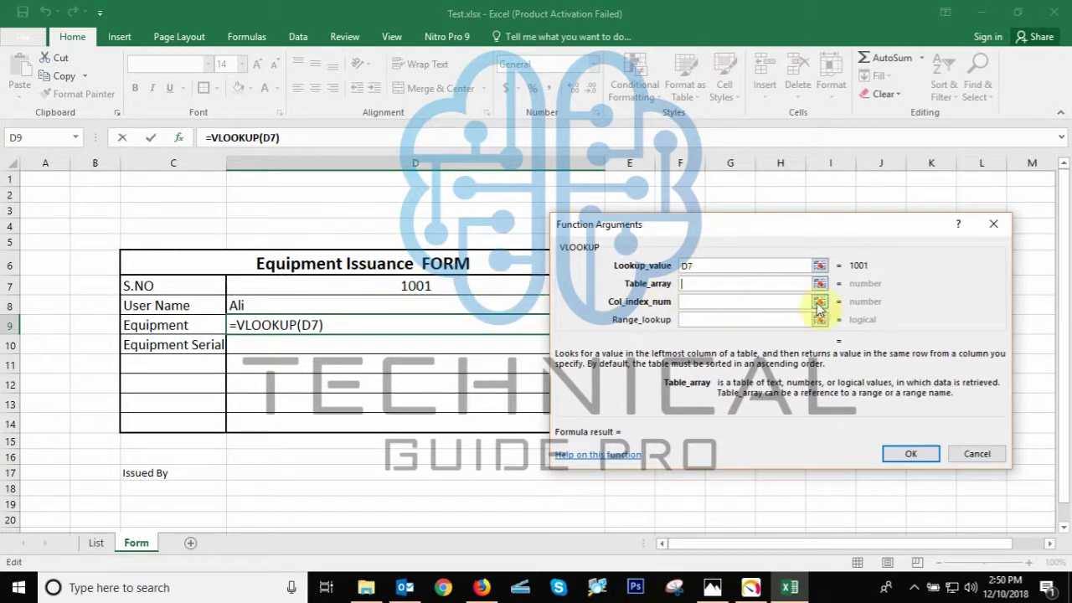
{"action": "left_click", "coordinate": [96, 543]}
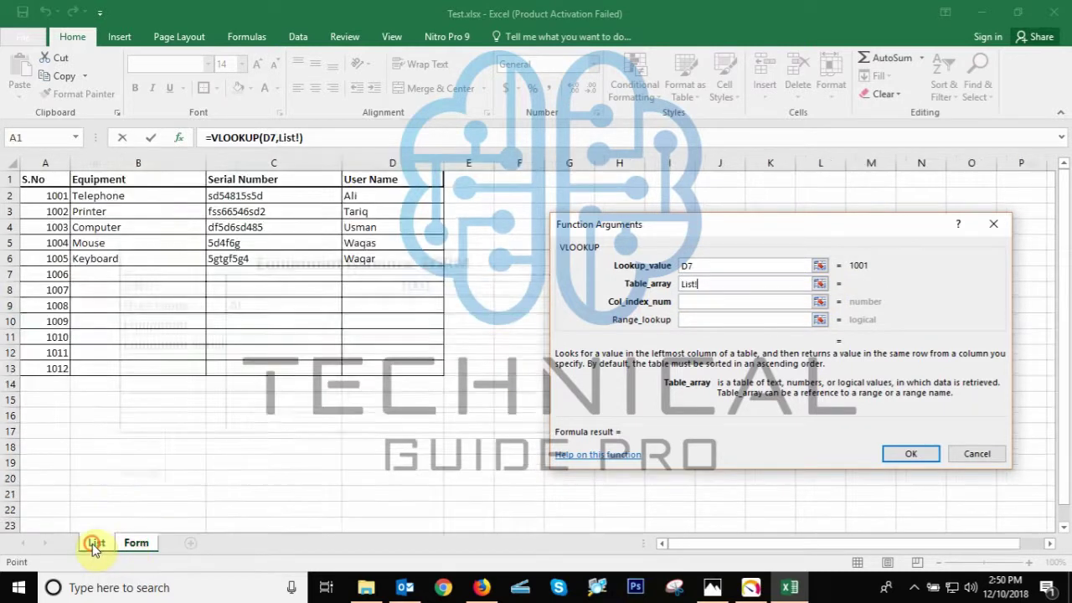
{"action": "mouse_move", "coordinate": [48, 197]}
{"action": "left_mouse_down"}
{"action": "mouse_move", "coordinate": [371, 589]}
{"action": "mouse_move", "coordinate": [388, 330]}
{"action": "left_mouse_up"}
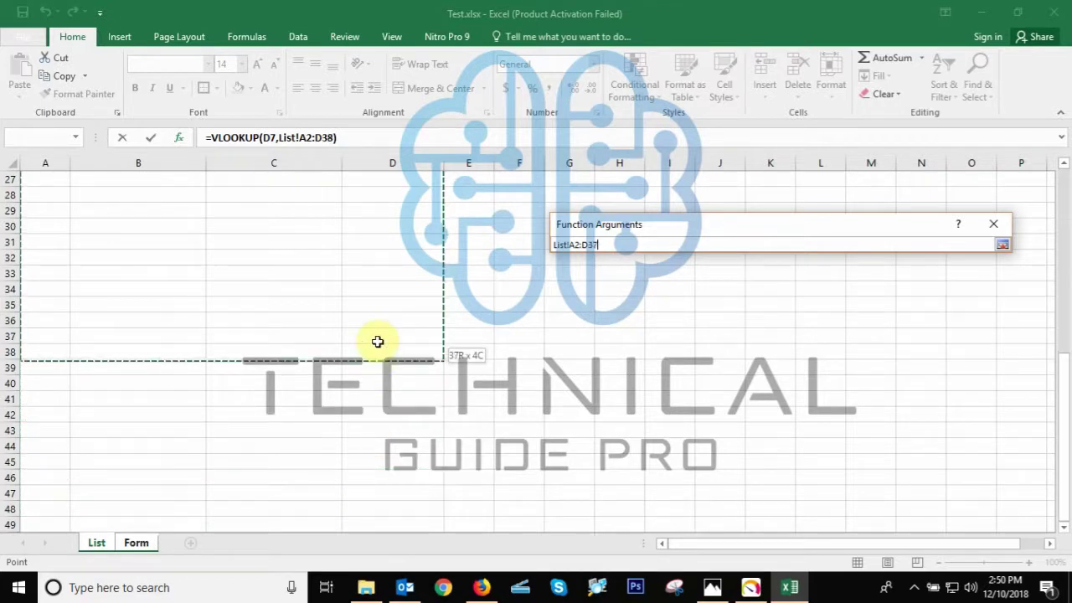
{"action": "scroll", "coordinate": [388, 330], "scroll_direction": "up", "scroll_amount": 9}
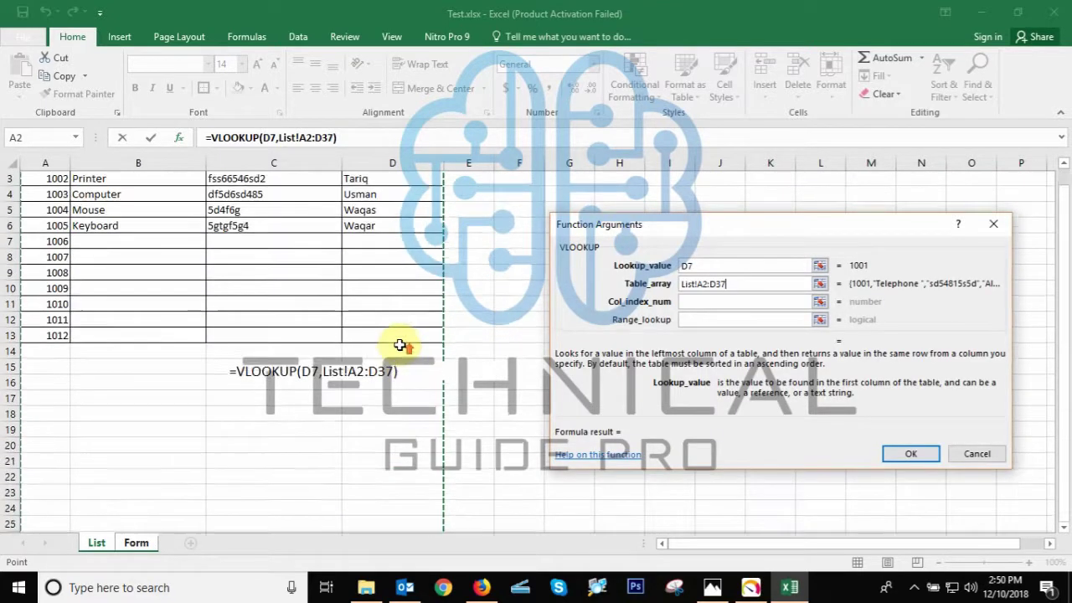
- Set column index 2 and range lookup False, confirm, then check the List sheet
{"action": "left_click", "coordinate": [695, 304]}
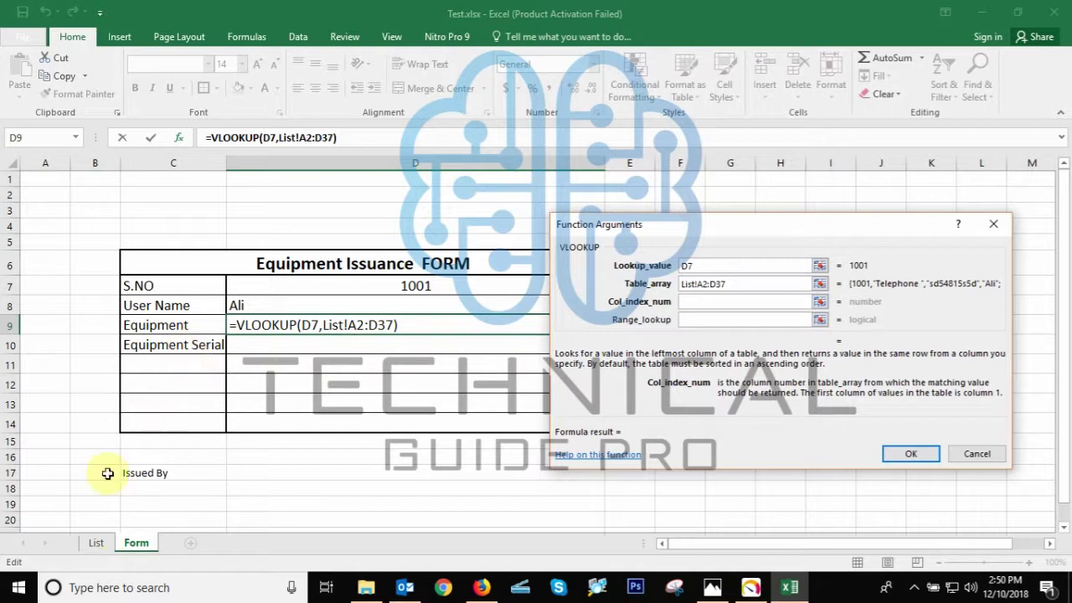
{"action": "left_click", "coordinate": [97, 544]}
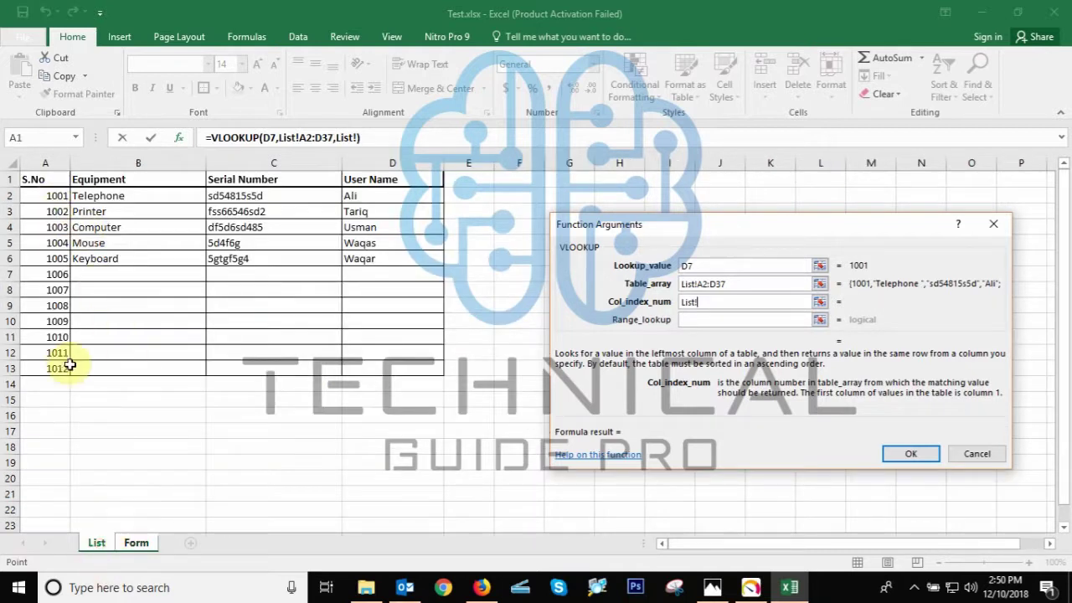
{"action": "left_click_drag", "start_coordinate": [699, 302], "coordinate": [638, 306]}
{"action": "type", "text": "2"}
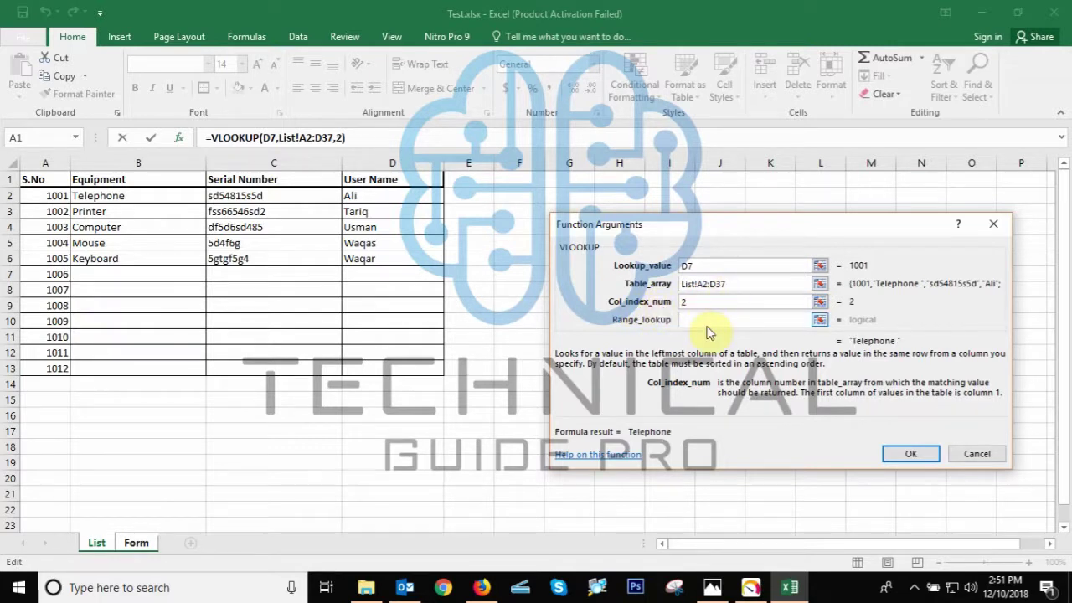
{"action": "left_click", "coordinate": [709, 320]}
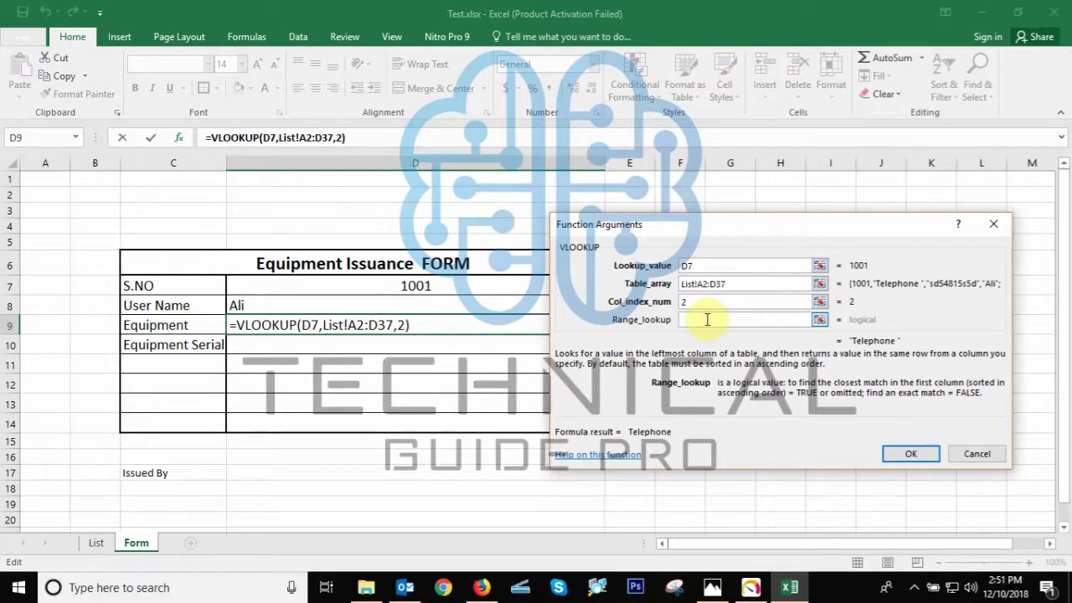
{"action": "type", "text": "Fal"}
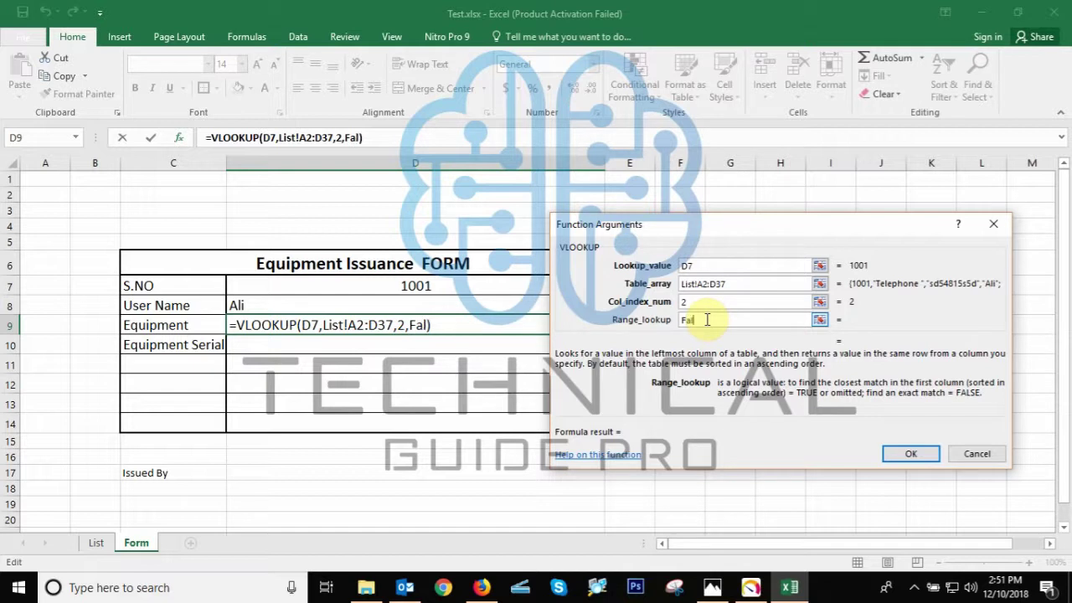
{"action": "type", "text": "se"}
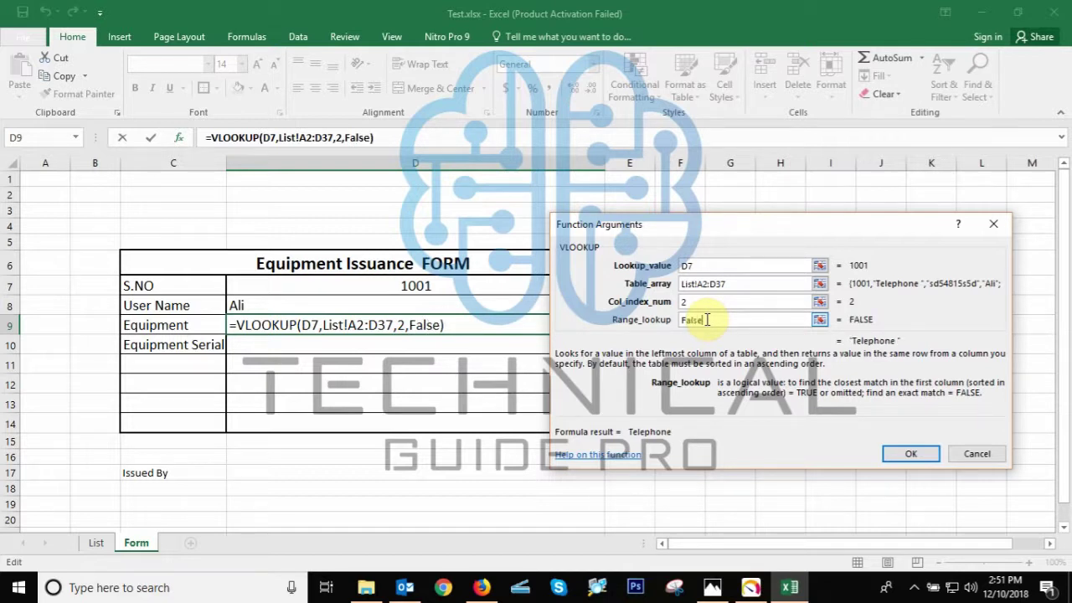
{"action": "left_click", "coordinate": [905, 455]}
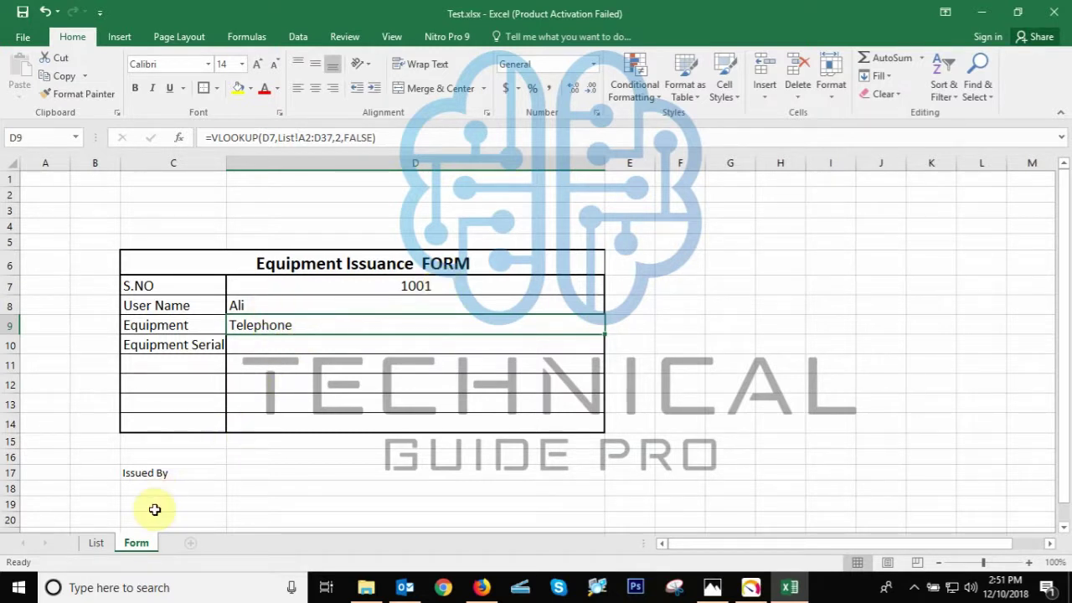
{"action": "left_click", "coordinate": [93, 543]}
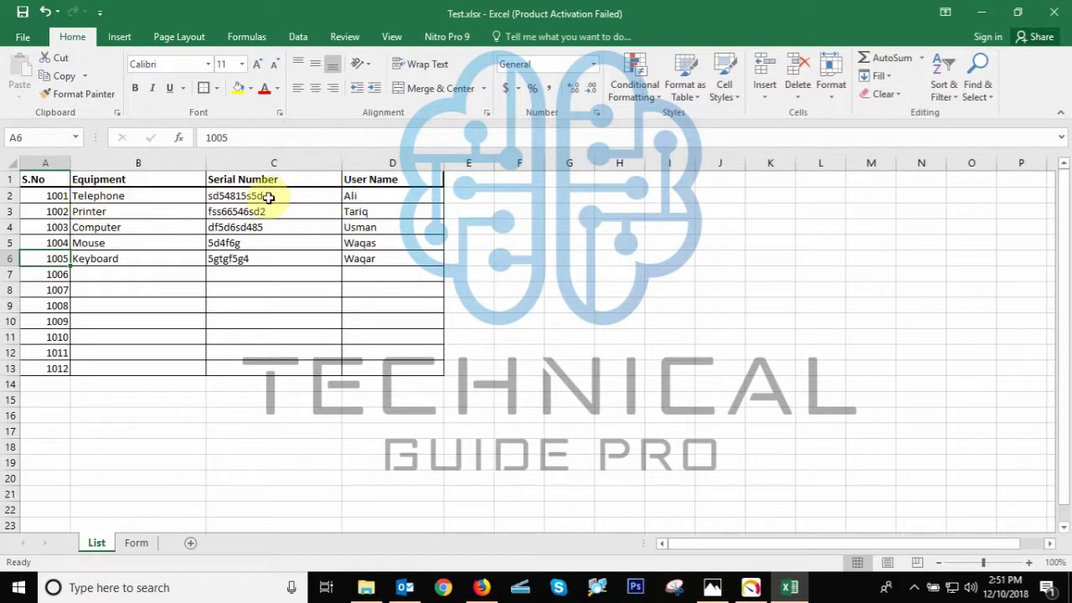
{"action": "left_click", "coordinate": [136, 544]}
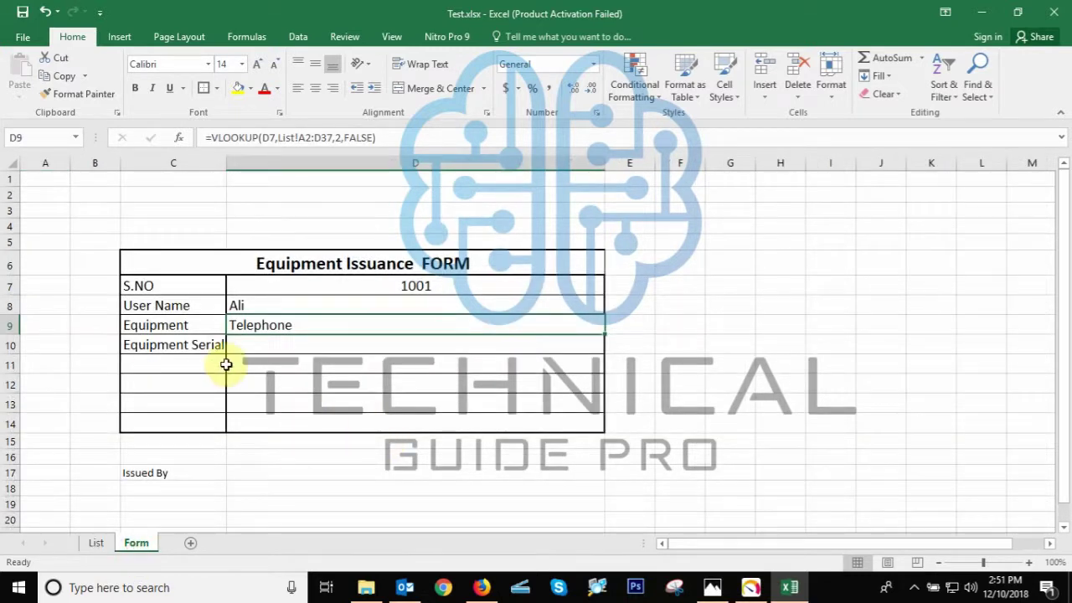
- Insert VLOOKUP in Equipment Serial cell D10 with lookup value D7 and table List!A2:D84
{"action": "left_click", "coordinate": [318, 342]}
{"action": "left_click", "coordinate": [180, 138]}
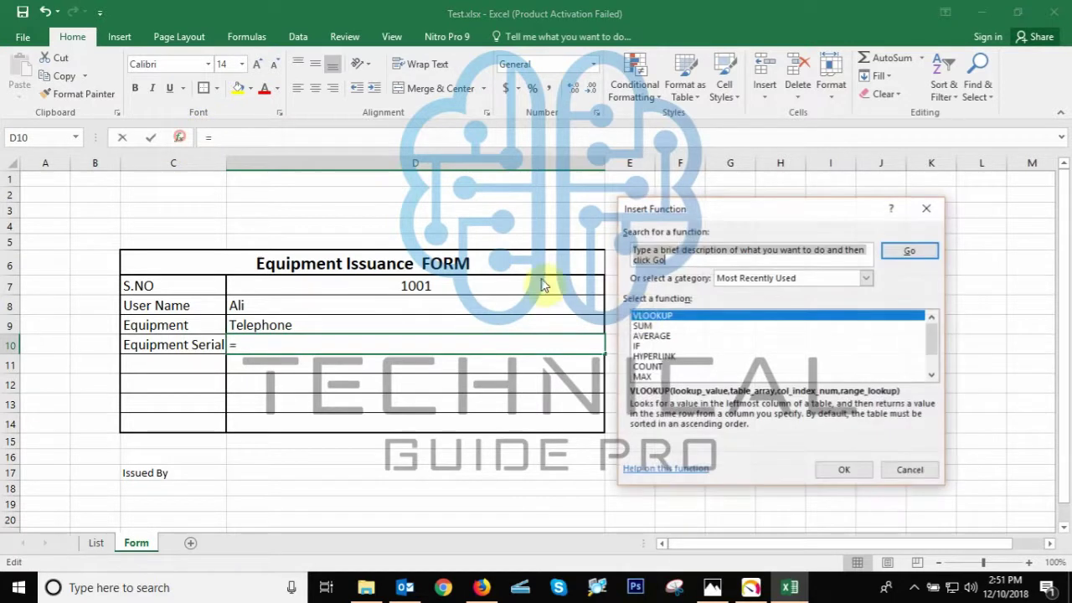
{"action": "double_click", "coordinate": [645, 317]}
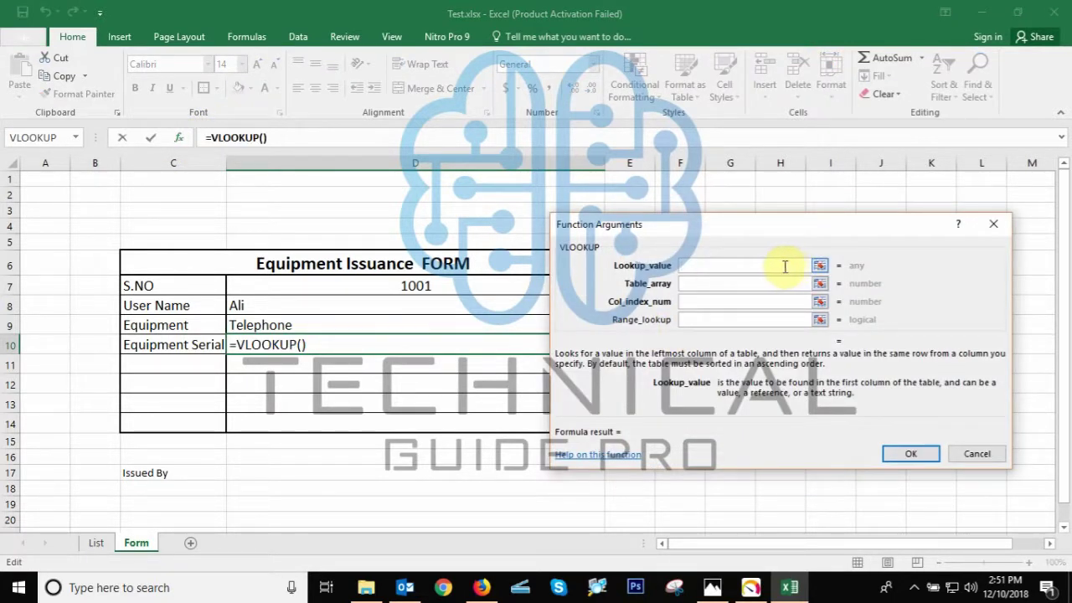
{"action": "left_click", "coordinate": [413, 287]}
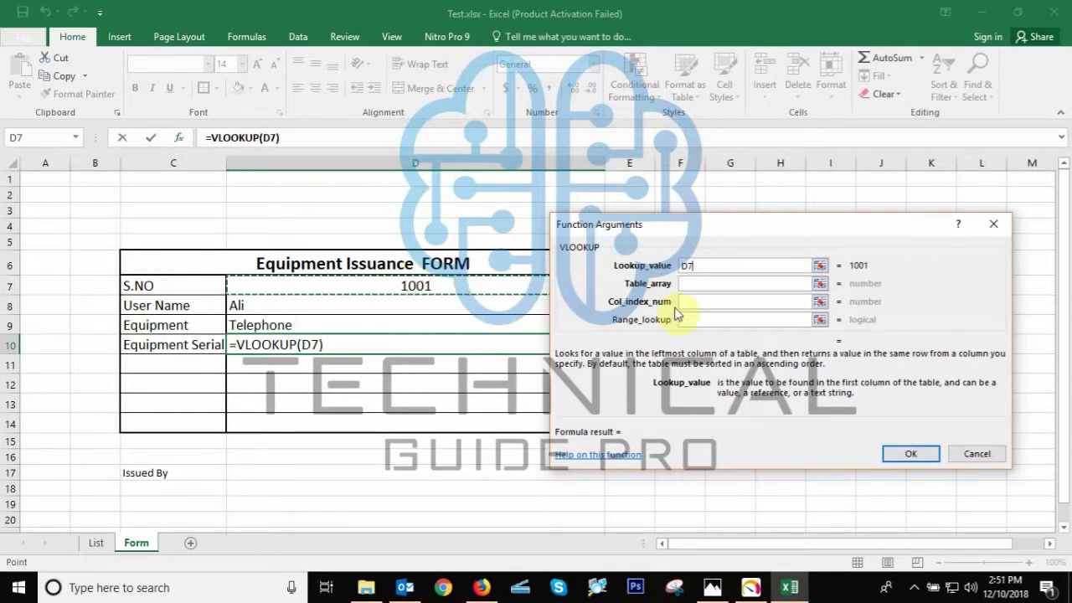
{"action": "left_click", "coordinate": [746, 282]}
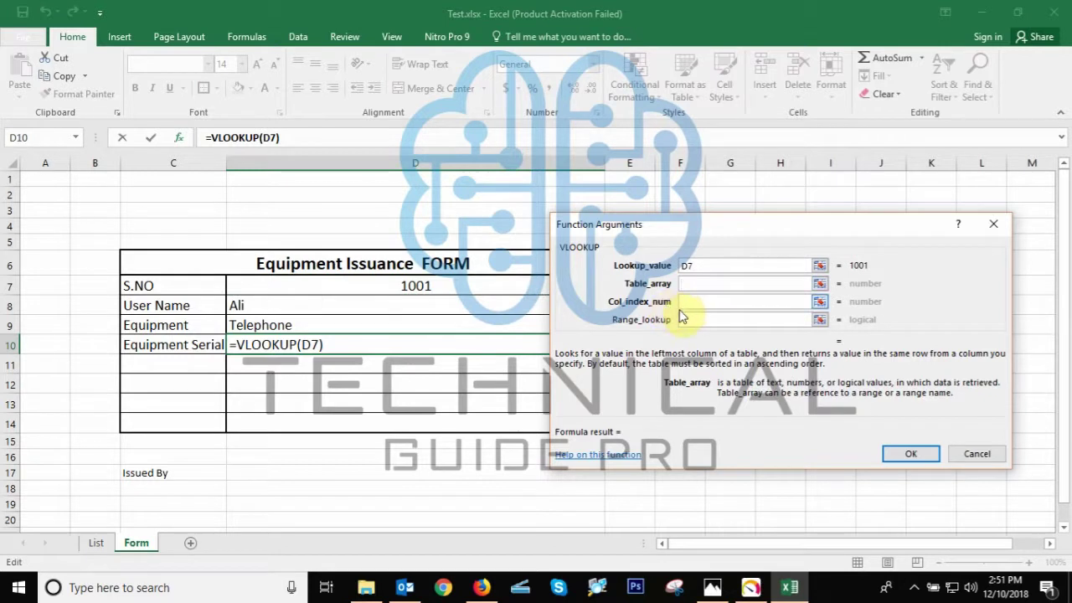
{"action": "left_click", "coordinate": [819, 284]}
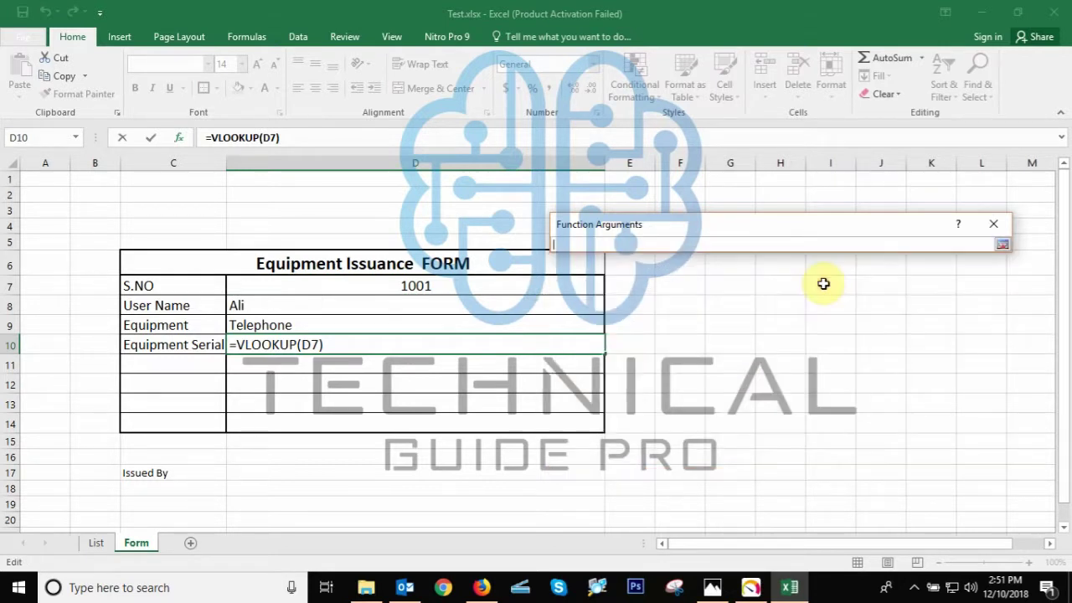
{"action": "left_click", "coordinate": [109, 542]}
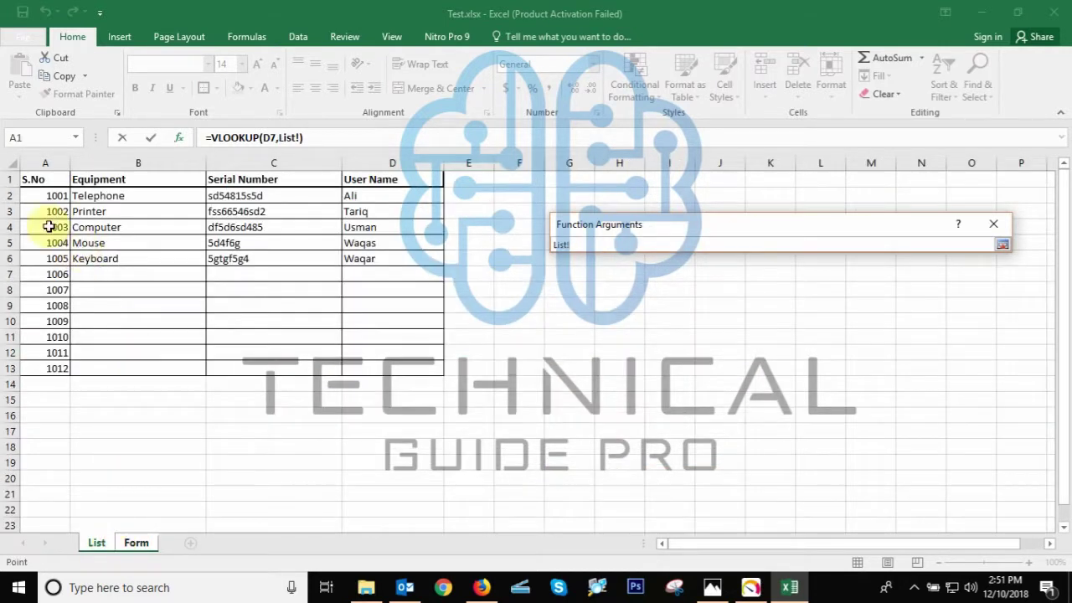
{"action": "left_click_drag", "start_coordinate": [34, 194], "coordinate": [405, 376]}
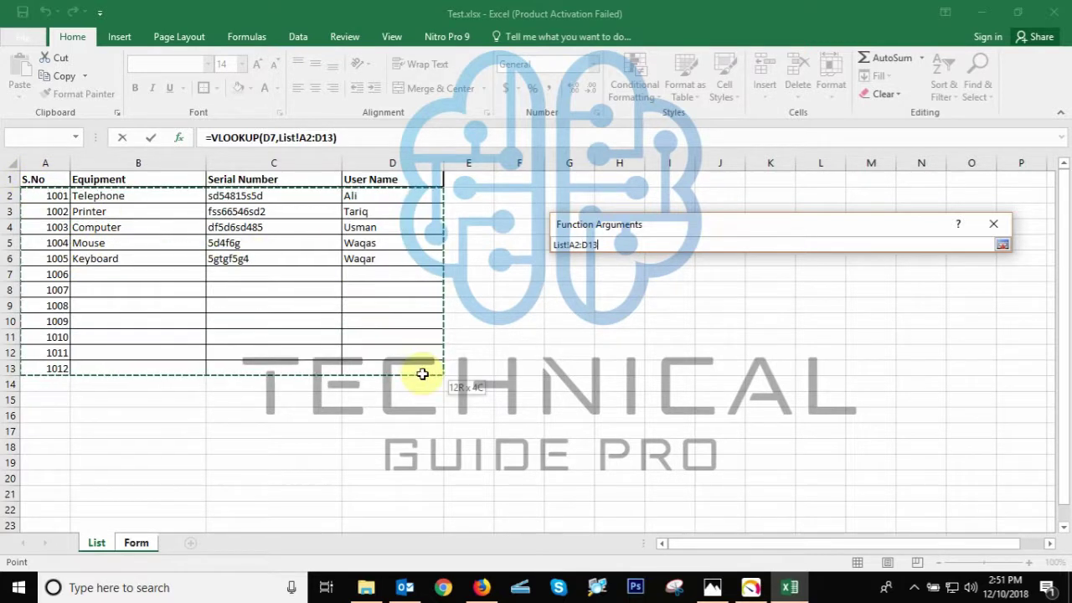
{"action": "mouse_move", "coordinate": [39, 194]}
{"action": "left_mouse_down"}
{"action": "mouse_move", "coordinate": [395, 481]}
{"action": "mouse_move", "coordinate": [403, 458]}
{"action": "left_mouse_up"}
{"action": "scroll", "coordinate": [404, 458], "scroll_direction": "up", "scroll_amount": 20}
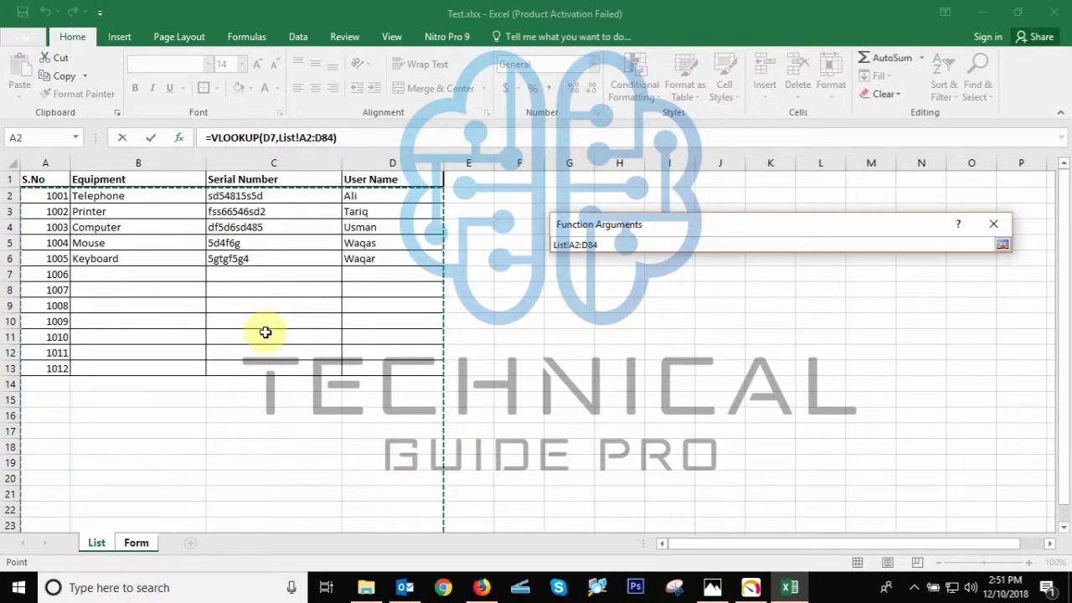
{"action": "key", "text": "Return"}
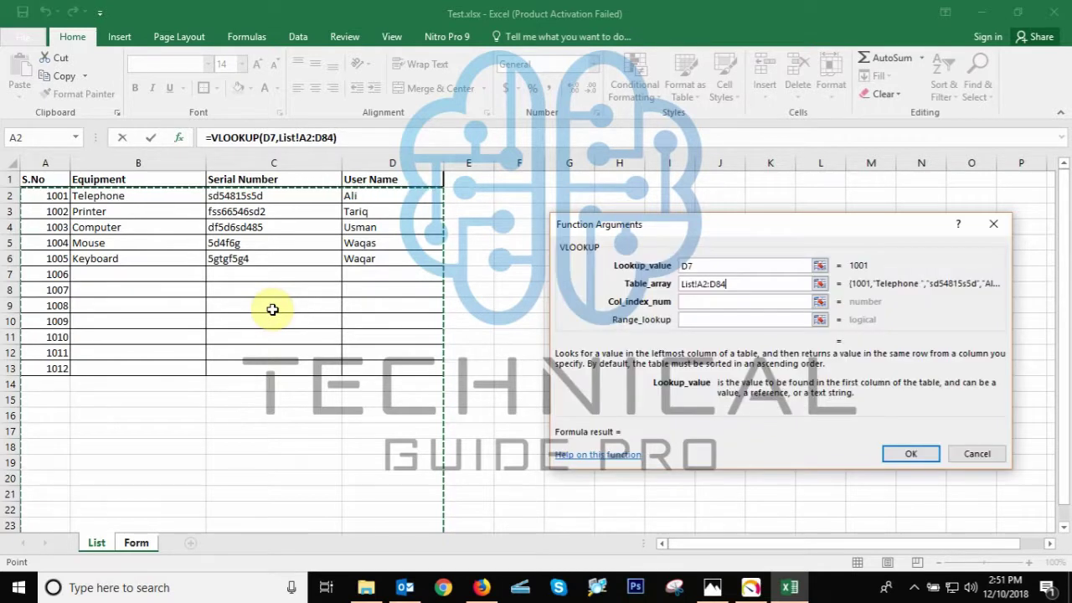
- Set column index 3 and range lookup False, then confirm the serial lookup
{"action": "left_click", "coordinate": [742, 302]}
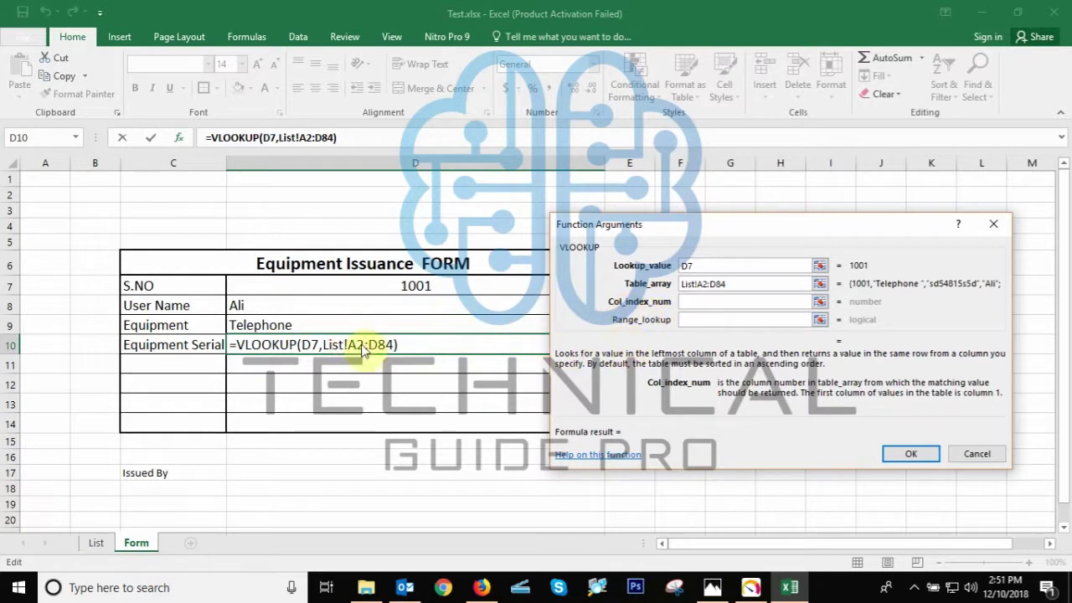
{"action": "left_click", "coordinate": [98, 545]}
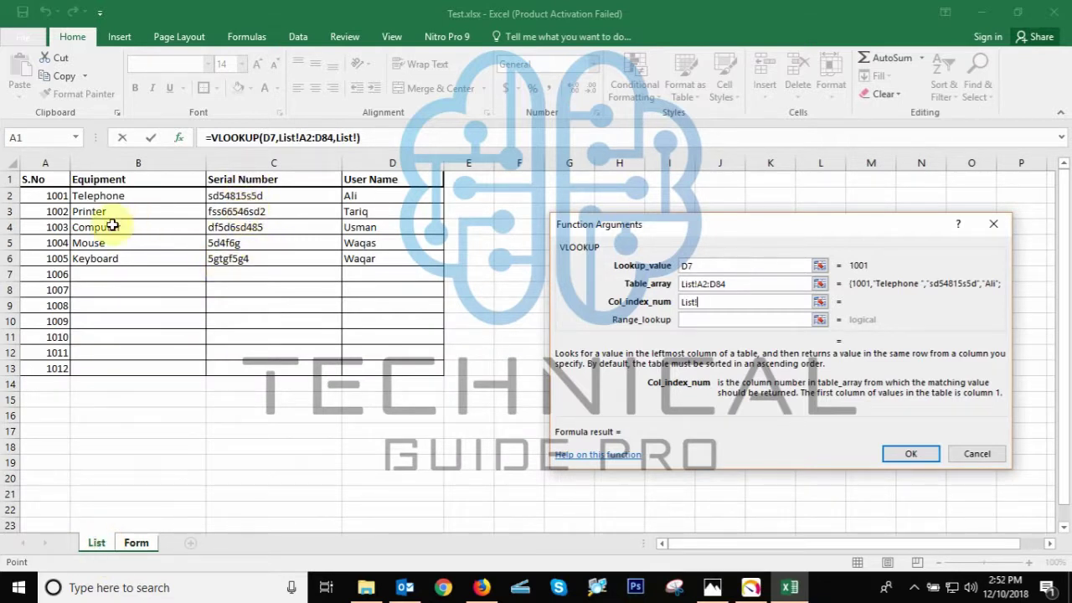
{"action": "left_click", "coordinate": [136, 543]}
{"action": "double_click", "coordinate": [721, 303]}
{"action": "type", "text": "3"}
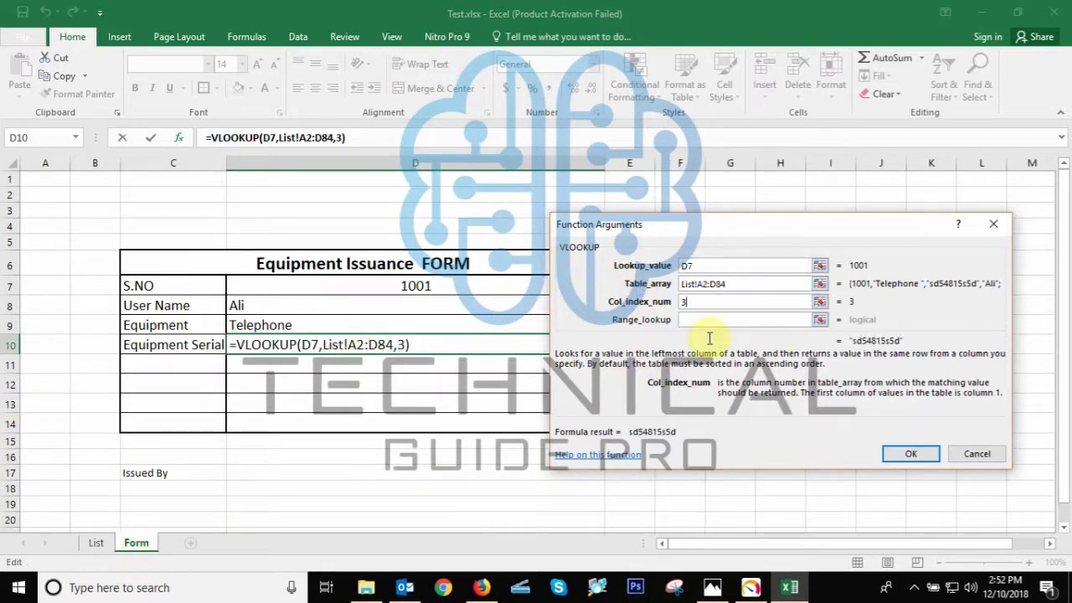
{"action": "left_click", "coordinate": [707, 321]}
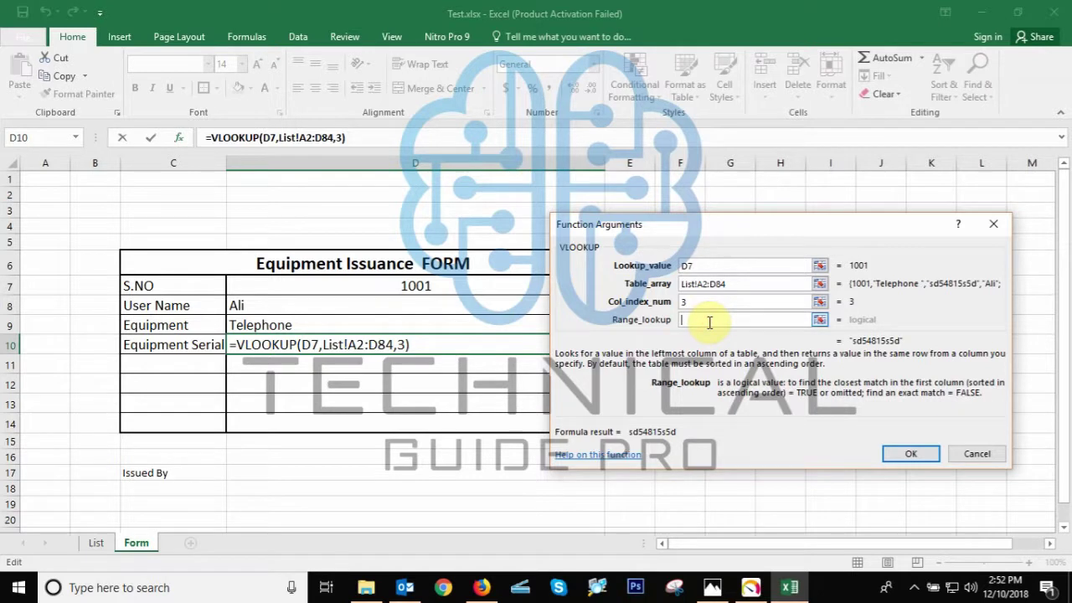
{"action": "type", "text": "False"}
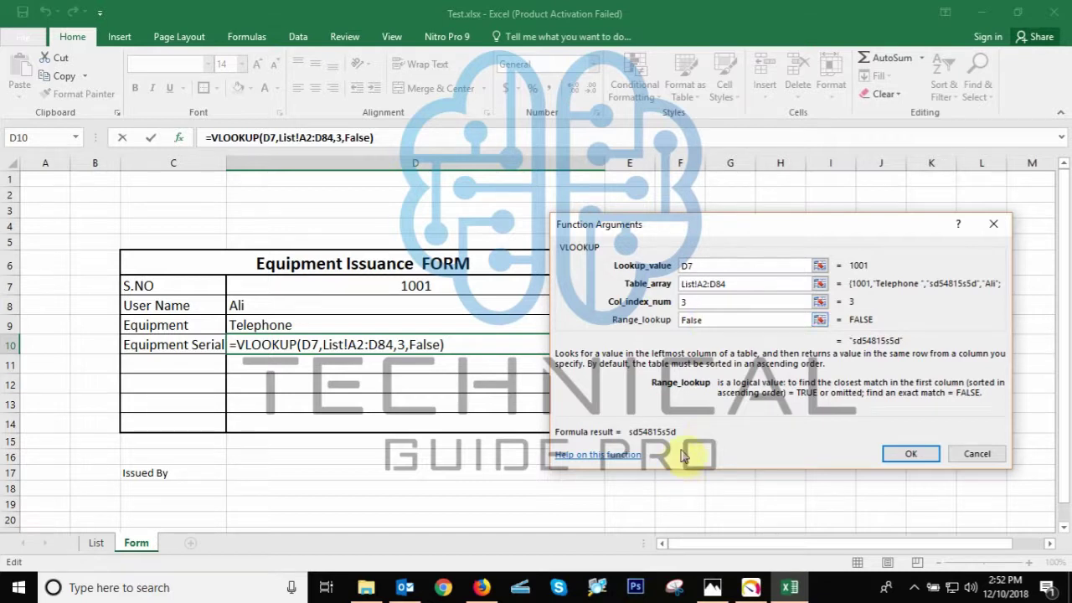
{"action": "left_click", "coordinate": [903, 454]}
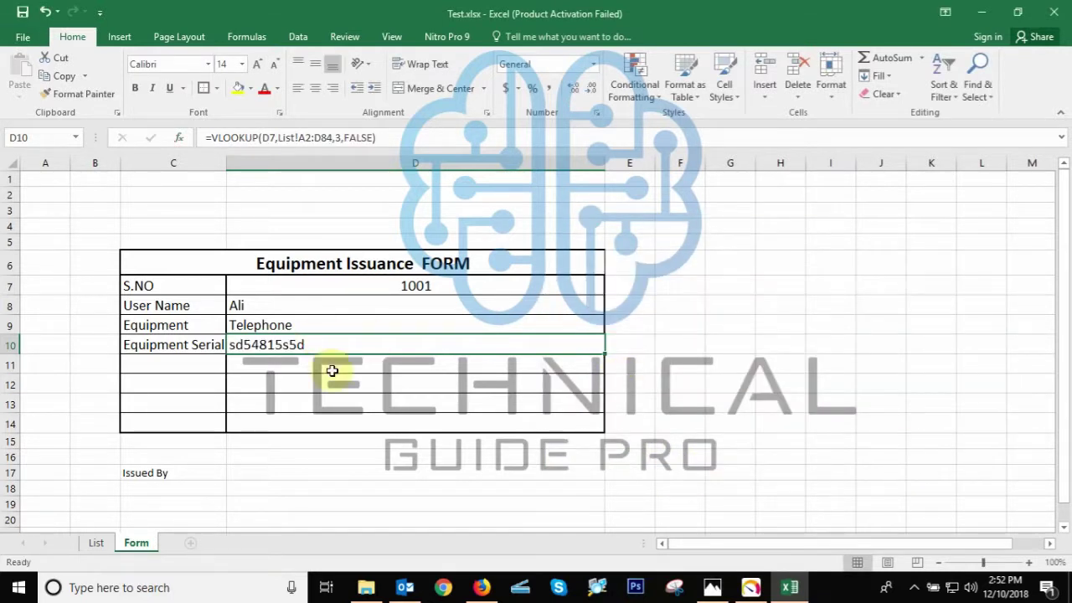
- Select the empty form rows C11:D14
{"action": "left_click", "coordinate": [331, 370]}
{"action": "left_click", "coordinate": [177, 364]}
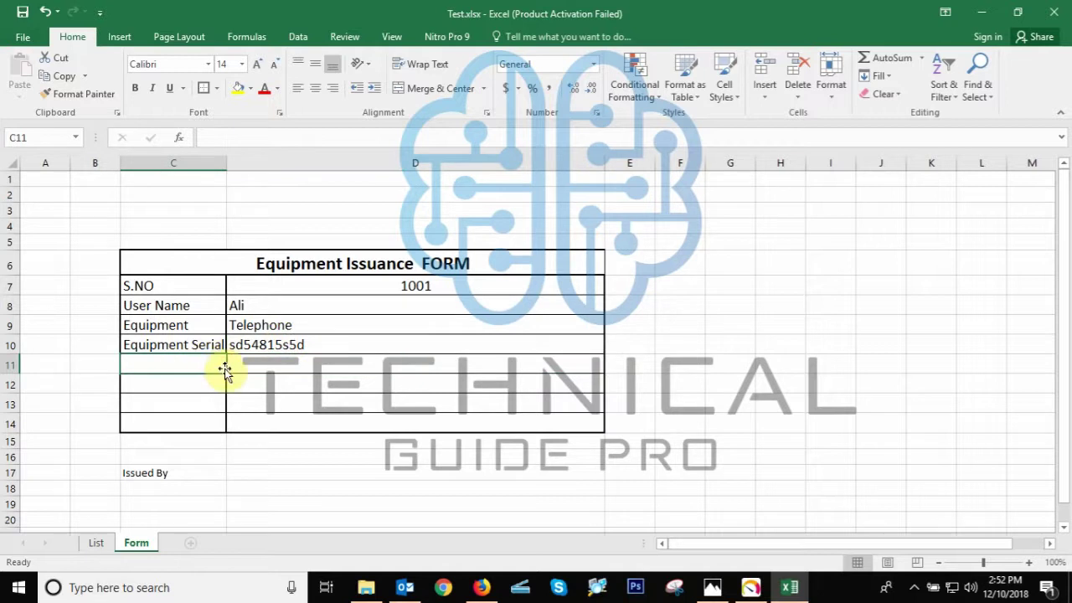
{"action": "key", "text": "Tab"}
{"action": "mouse_move", "coordinate": [173, 366]}
{"action": "left_mouse_down"}
{"action": "mouse_move", "coordinate": [297, 371]}
{"action": "mouse_move", "coordinate": [331, 432]}
{"action": "left_mouse_up"}
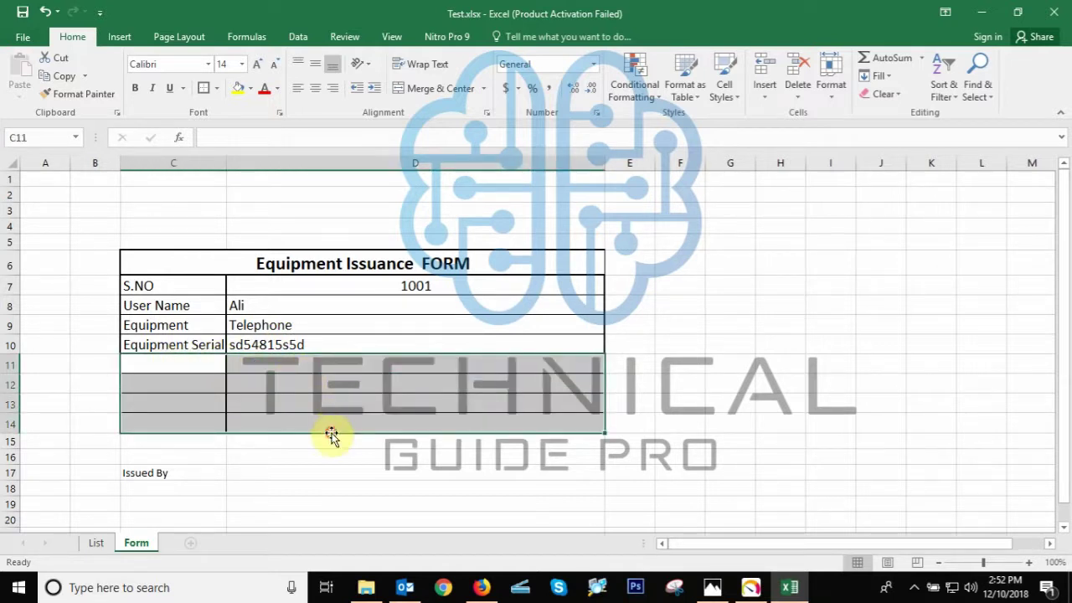
- Pick S.No 1004 on the List sheet as the next test value
{"action": "left_click_drag", "start_coordinate": [310, 364], "coordinate": [335, 426]}
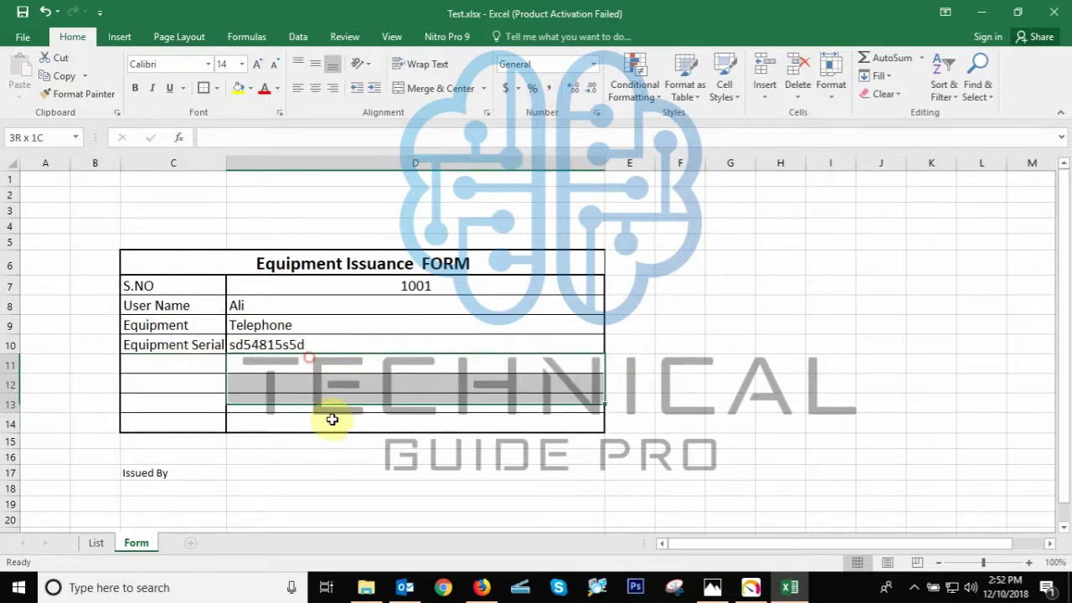
{"action": "left_click", "coordinate": [343, 386]}
{"action": "left_click", "coordinate": [442, 289]}
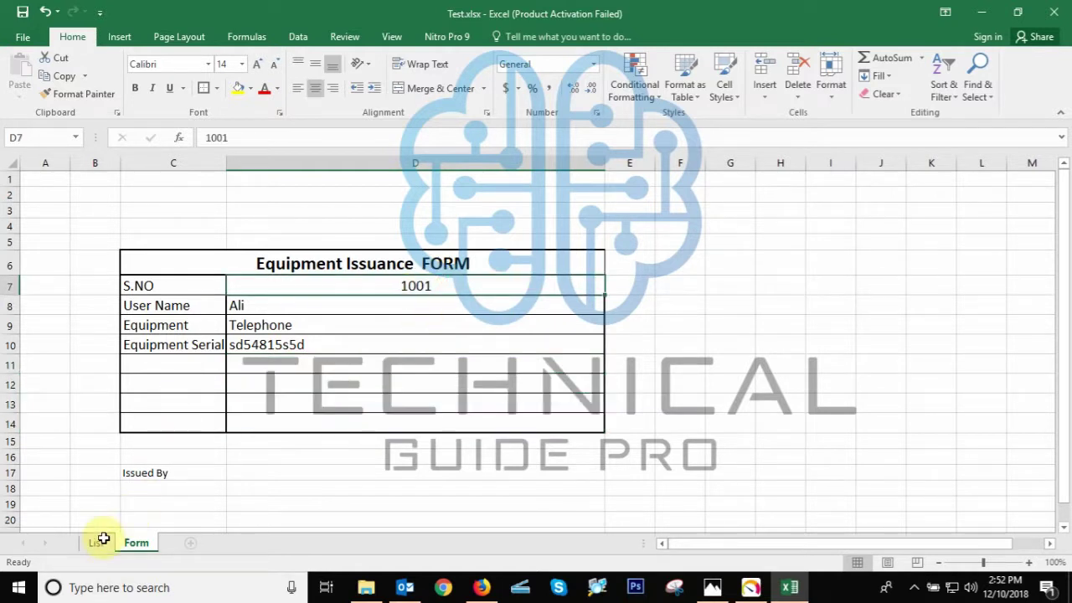
{"action": "left_click", "coordinate": [98, 542]}
{"action": "left_click", "coordinate": [103, 276]}
{"action": "left_click", "coordinate": [117, 335]}
{"action": "left_click", "coordinate": [115, 269]}
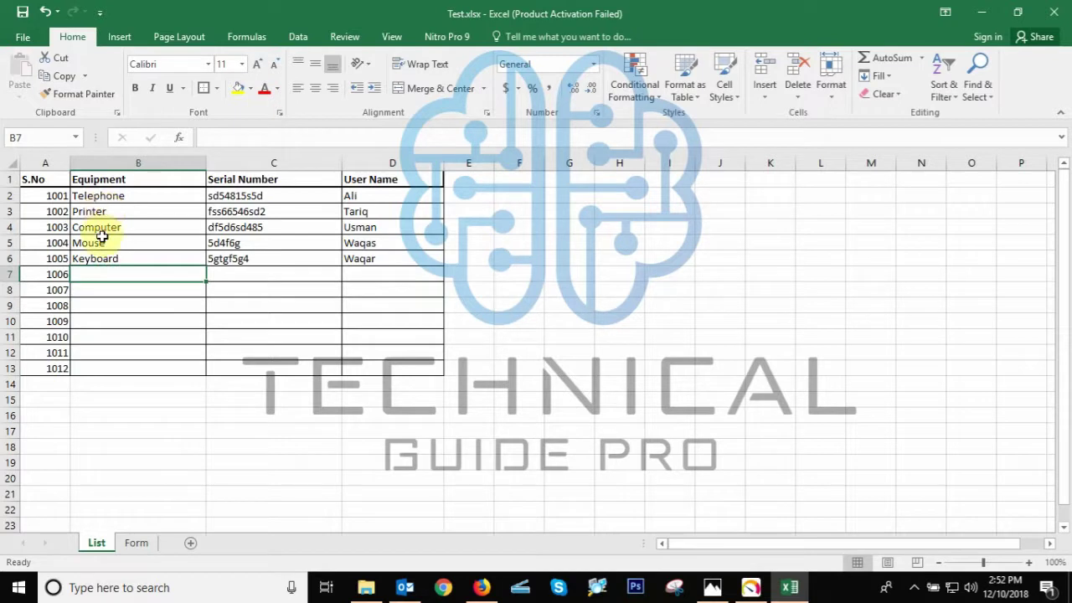
{"action": "left_click", "coordinate": [40, 243]}
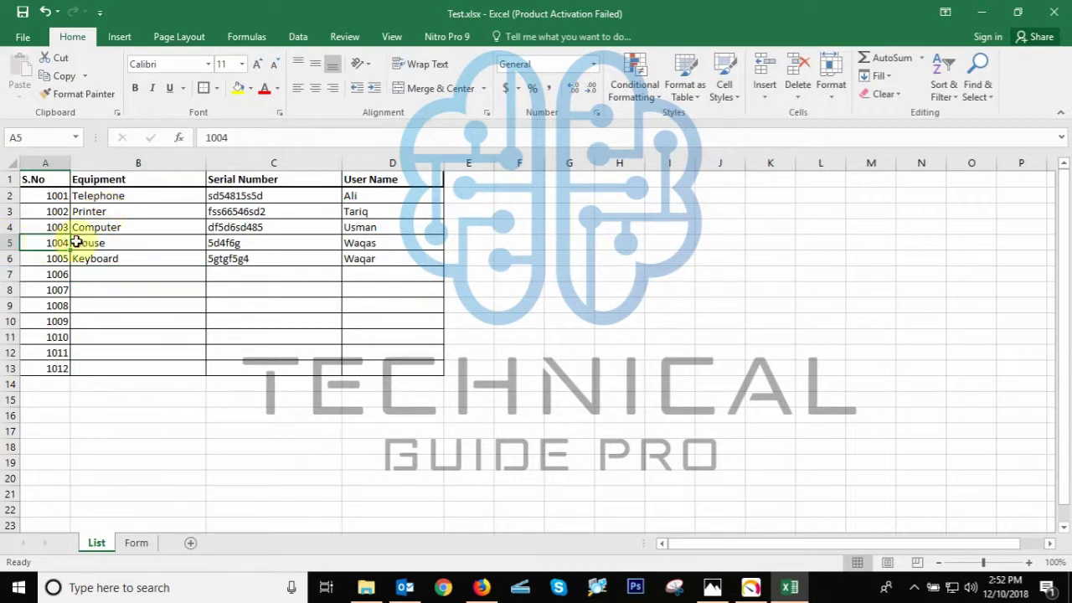
{"action": "left_click", "coordinate": [136, 543]}
- Add an underscore signature line under Issued By on the form
{"action": "left_click", "coordinate": [134, 488]}
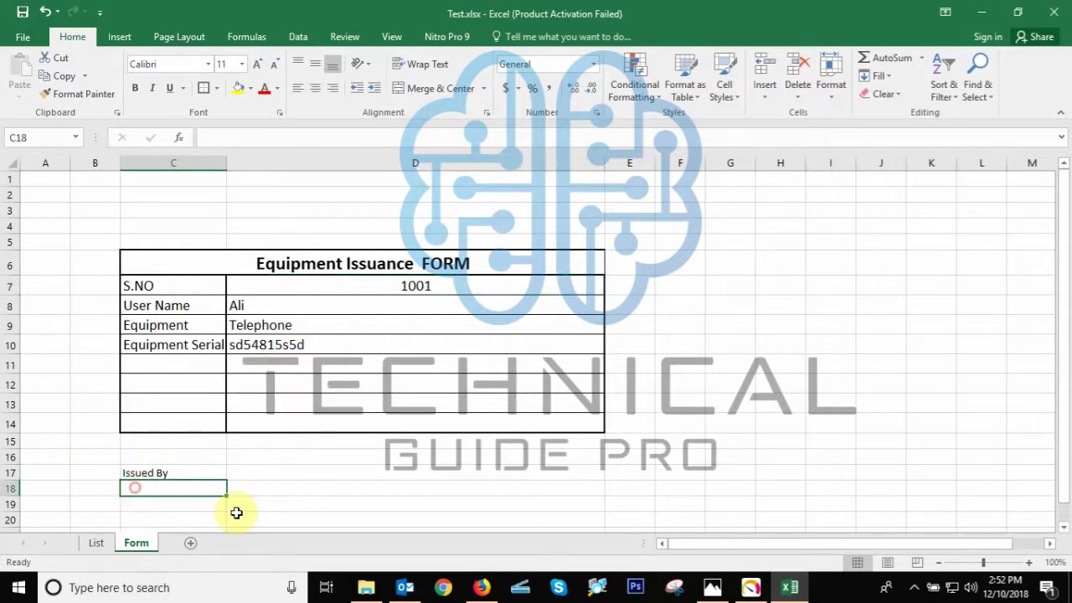
{"action": "type", "text": "_______________"}
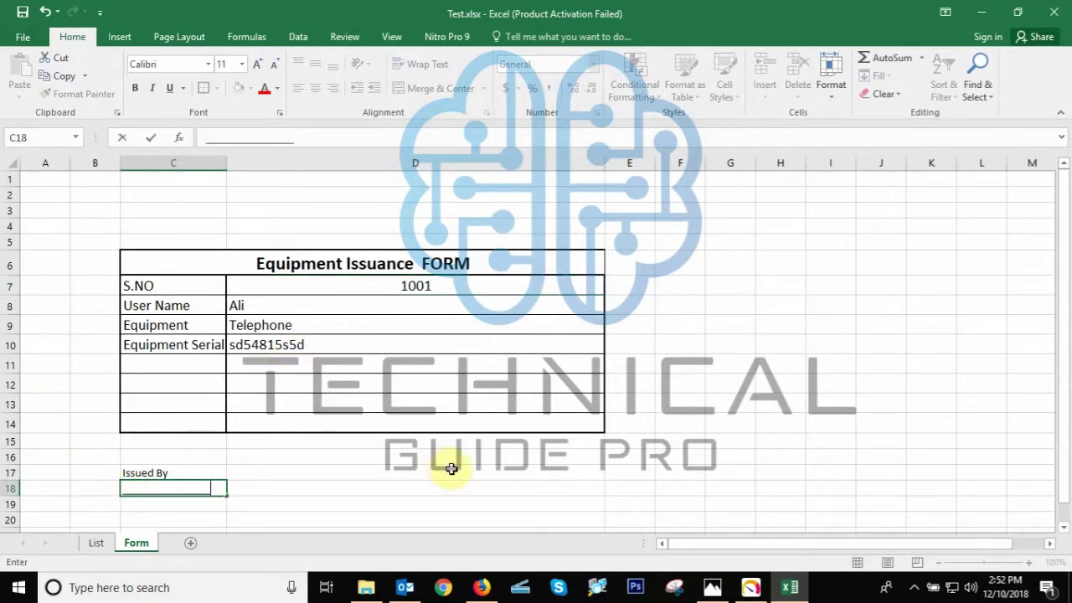
{"action": "left_click", "coordinate": [473, 473]}
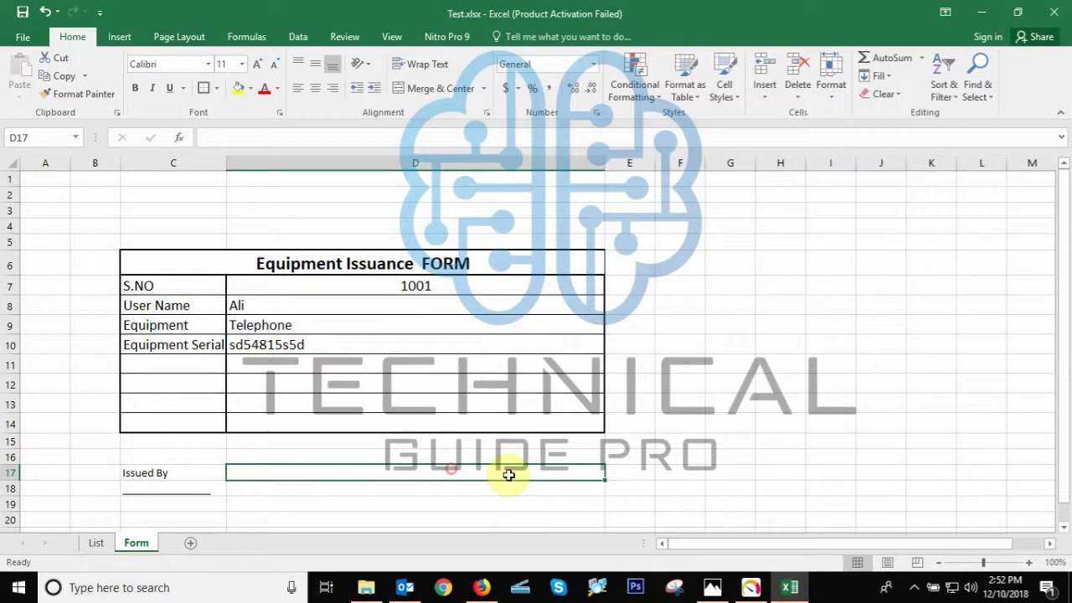
{"action": "left_click", "coordinate": [501, 491]}
{"action": "left_click", "coordinate": [263, 472]}
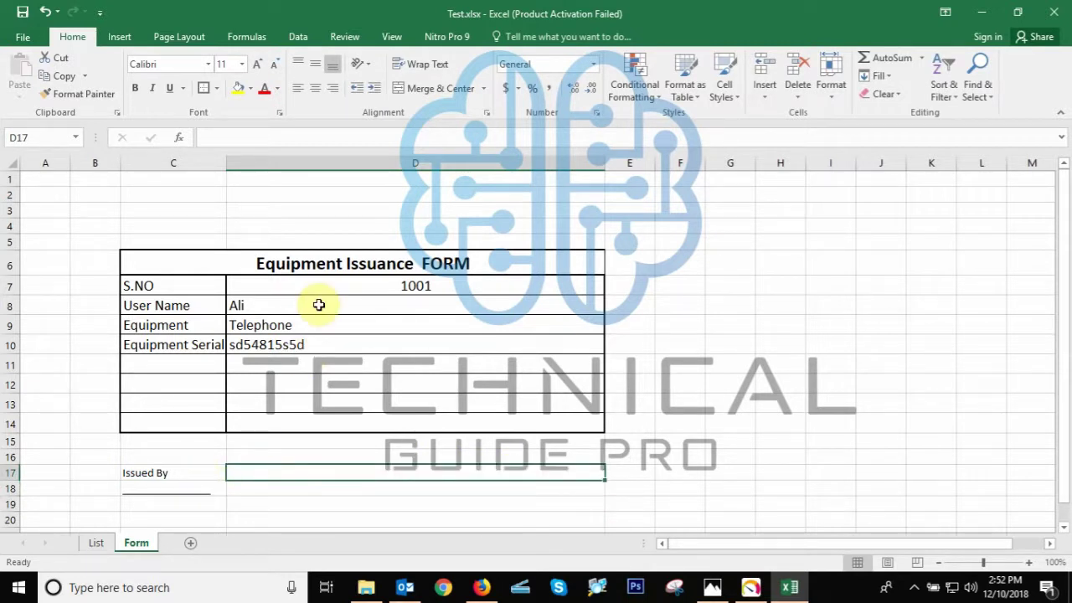
- Change S.NO from 1001 to 1004 so the lookups show Mouse and 5d4f6g
{"action": "left_click", "coordinate": [402, 284]}
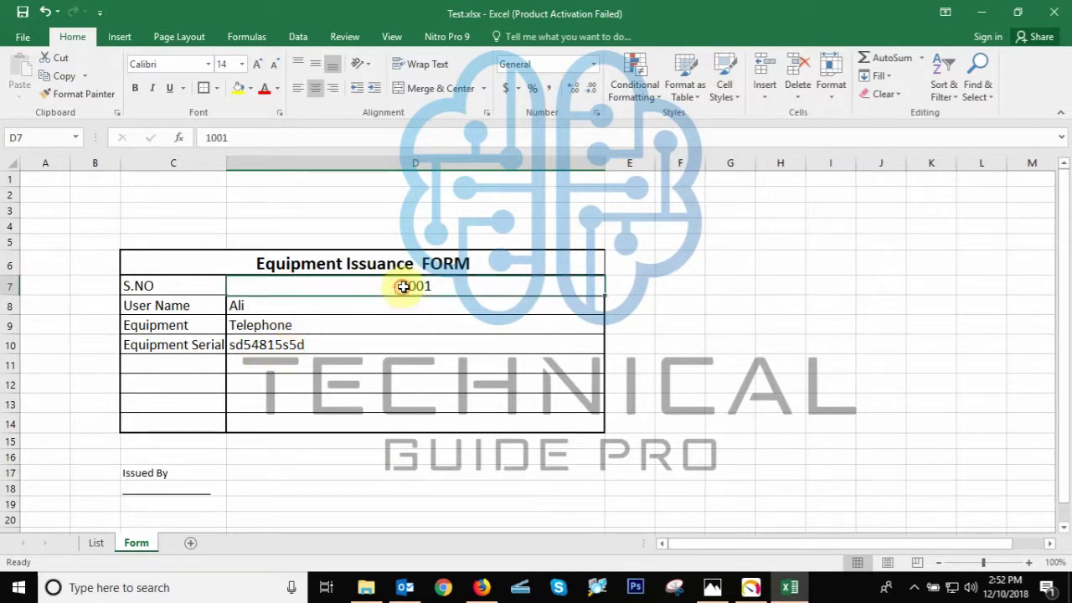
{"action": "double_click", "coordinate": [447, 287]}
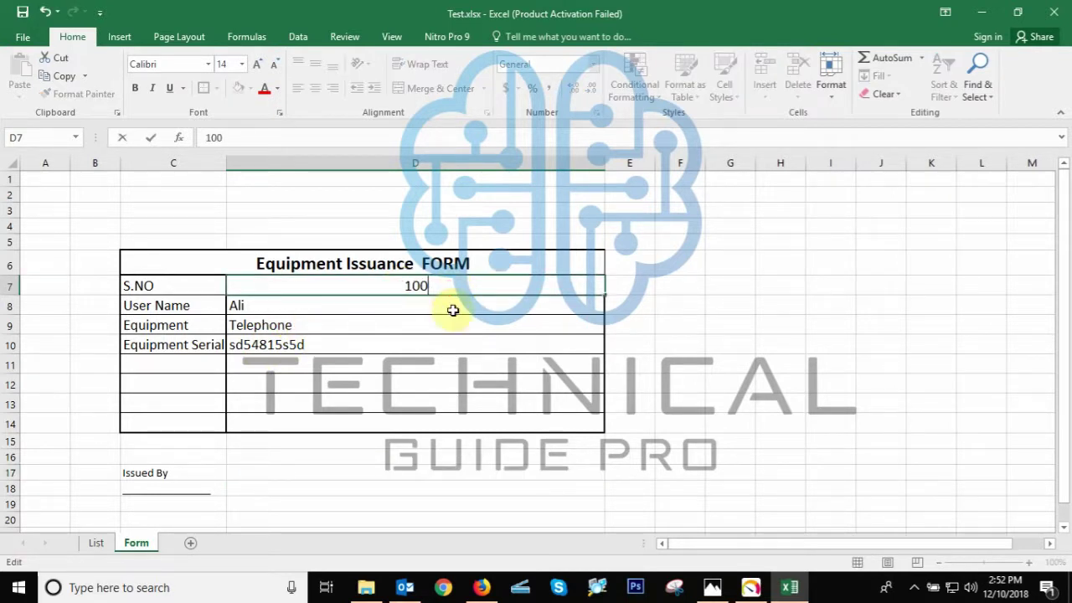
{"action": "type", "text": "4"}
{"action": "key", "text": "Return"}
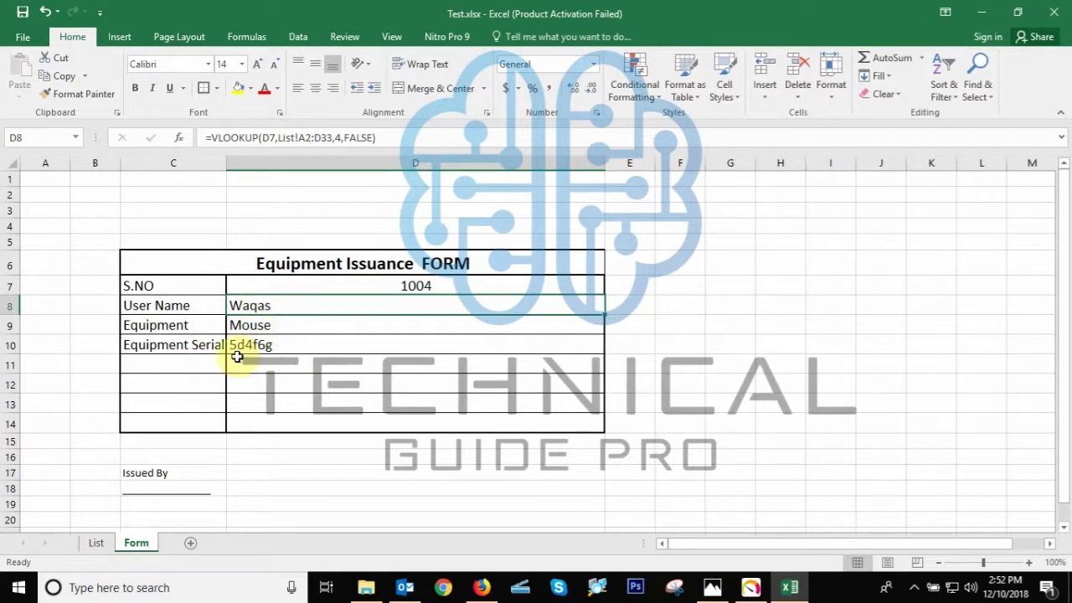
{"action": "left_click", "coordinate": [97, 544]}
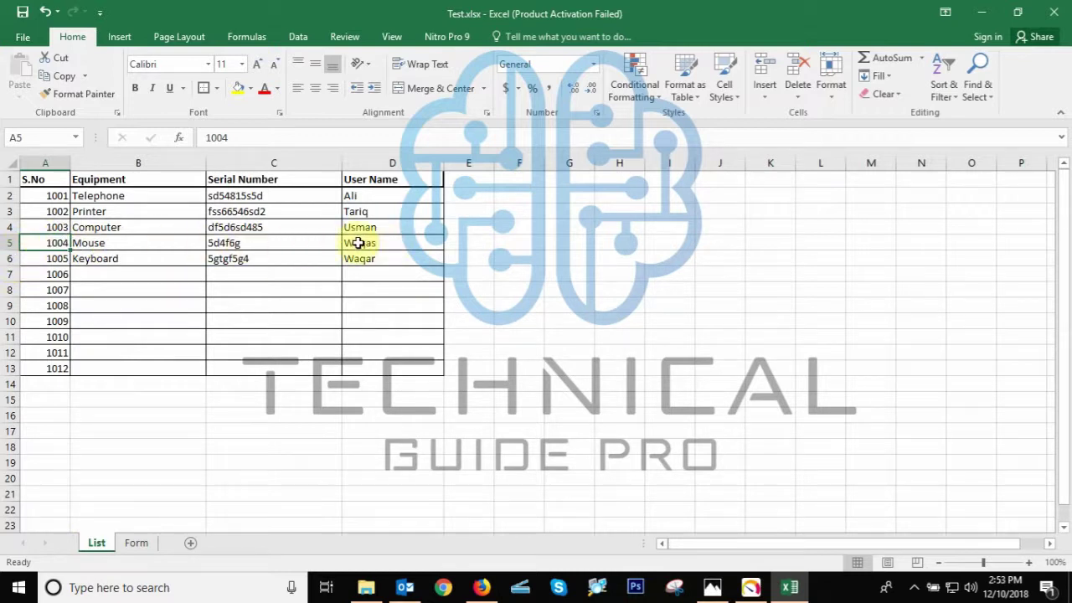
- Enter Laptop and USB as equipment for S.No 1006 and 1007
{"action": "left_click", "coordinate": [82, 275]}
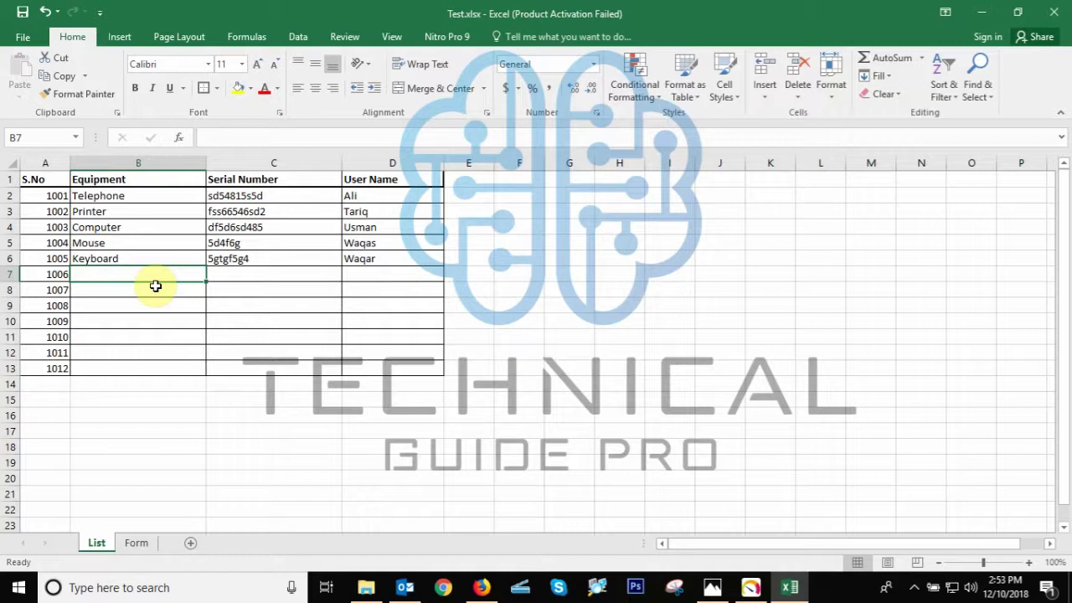
{"action": "type", "text": "Laptop"}
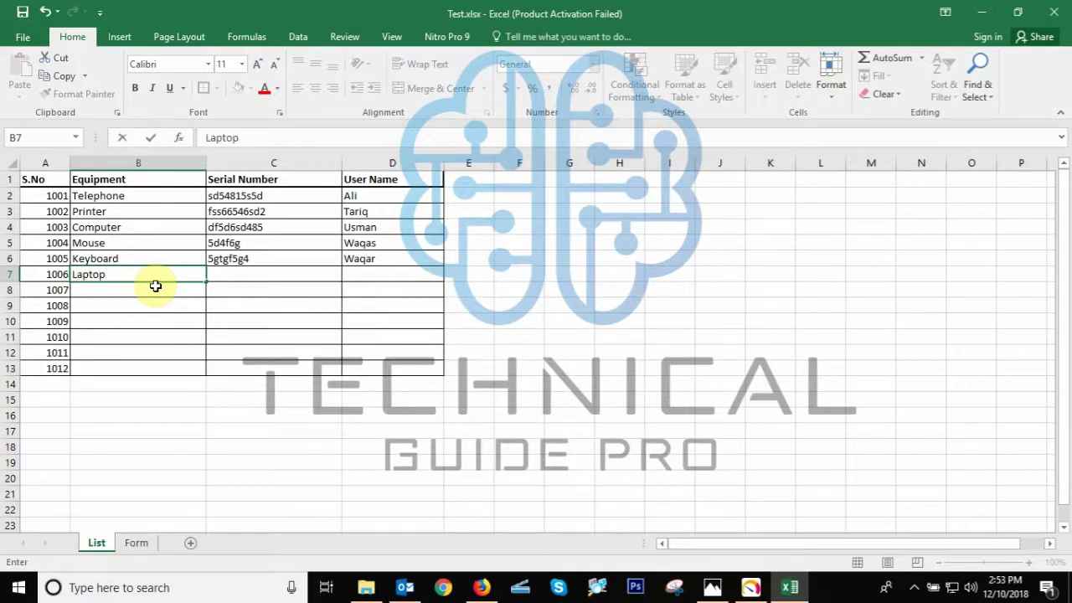
{"action": "key", "text": "Return"}
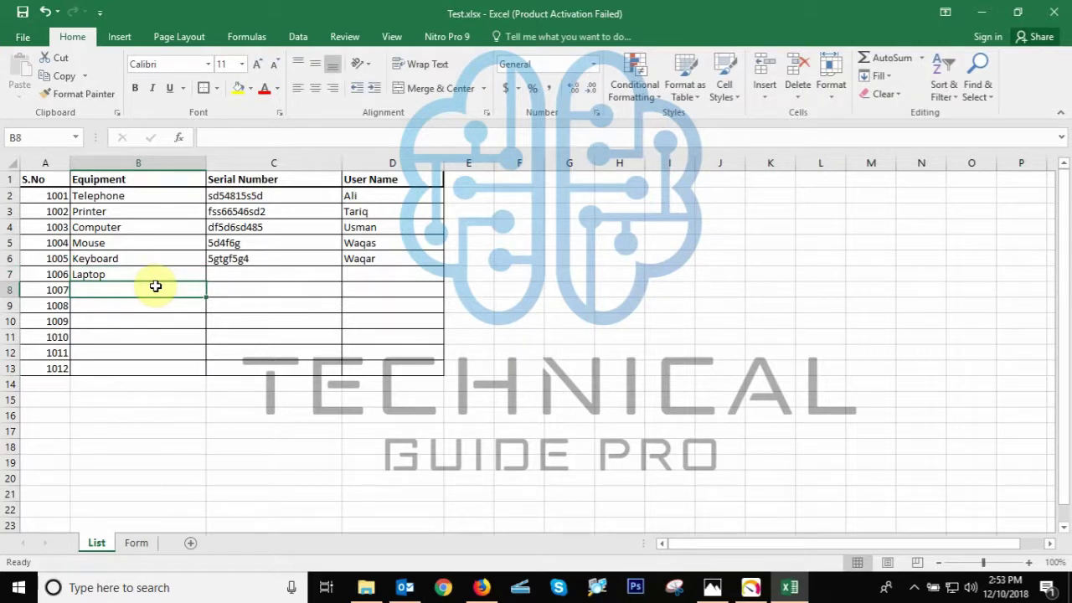
{"action": "type", "text": "USB"}
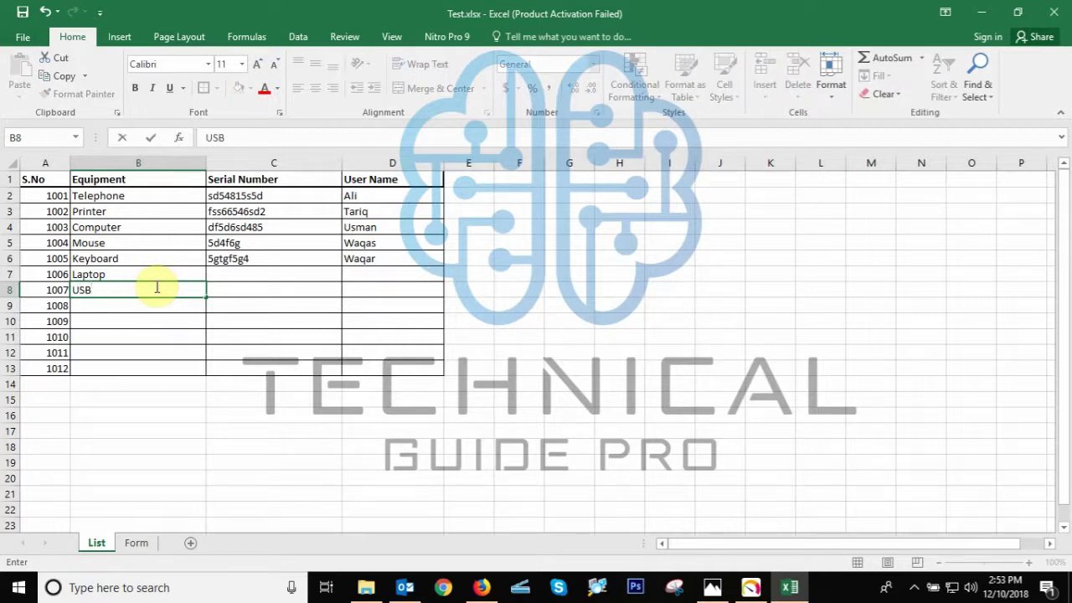
{"action": "key", "text": "Return"}
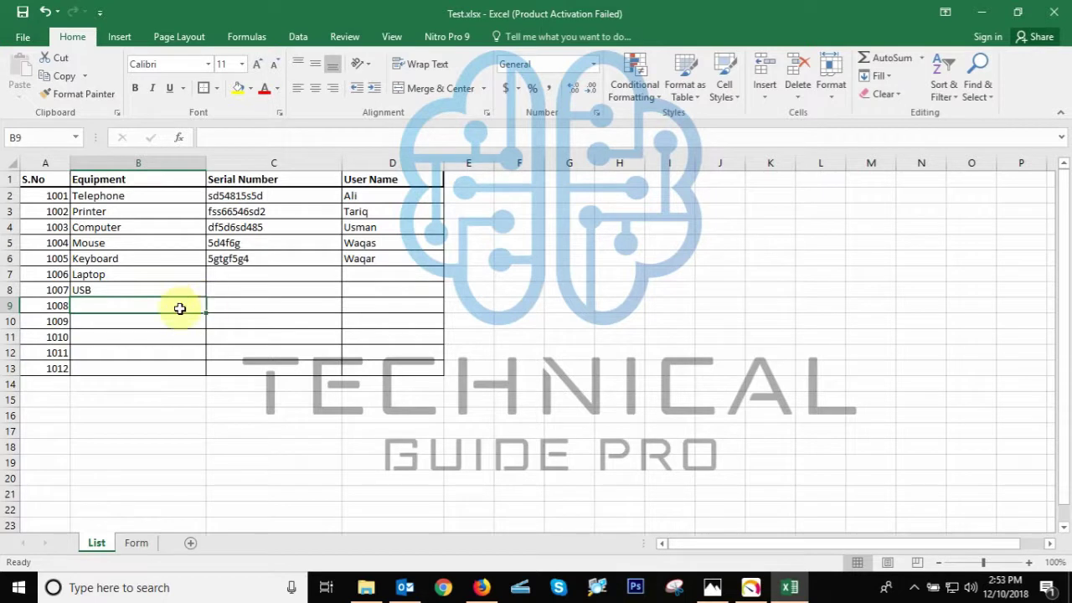
- Enter serial numbers fdsgdfgsdfgdfgsdfgsdg for 1006 and dghsgsg for 1007
{"action": "left_click", "coordinate": [290, 292]}
{"action": "type", "text": "dghsgsg"}
{"action": "left_click", "coordinate": [243, 274]}
{"action": "type", "text": "fdsgdfgsdfgdfgsdfgsdg"}
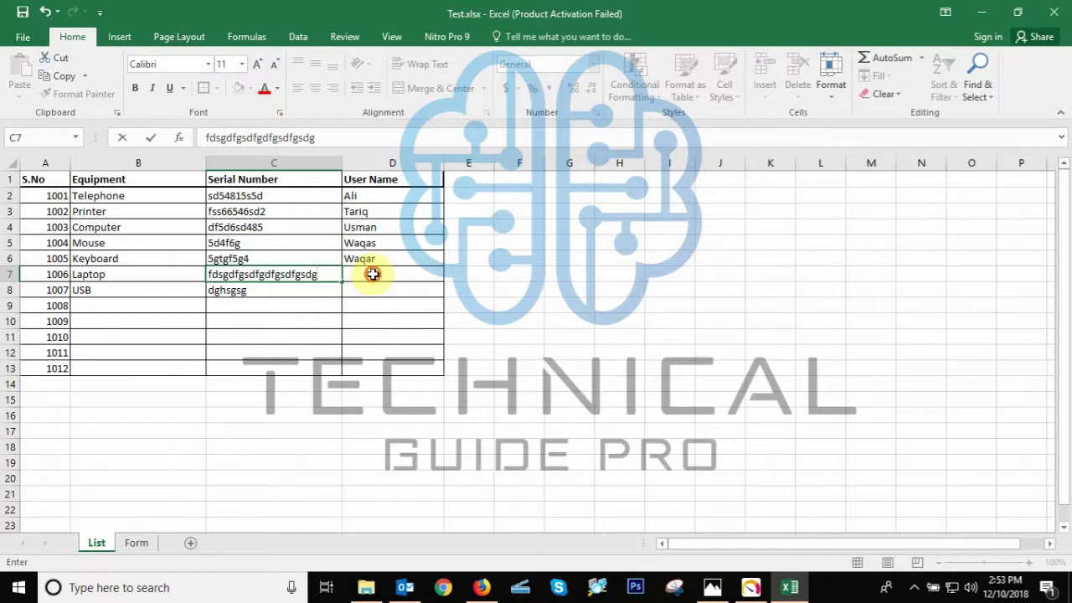
{"action": "left_click", "coordinate": [373, 274]}
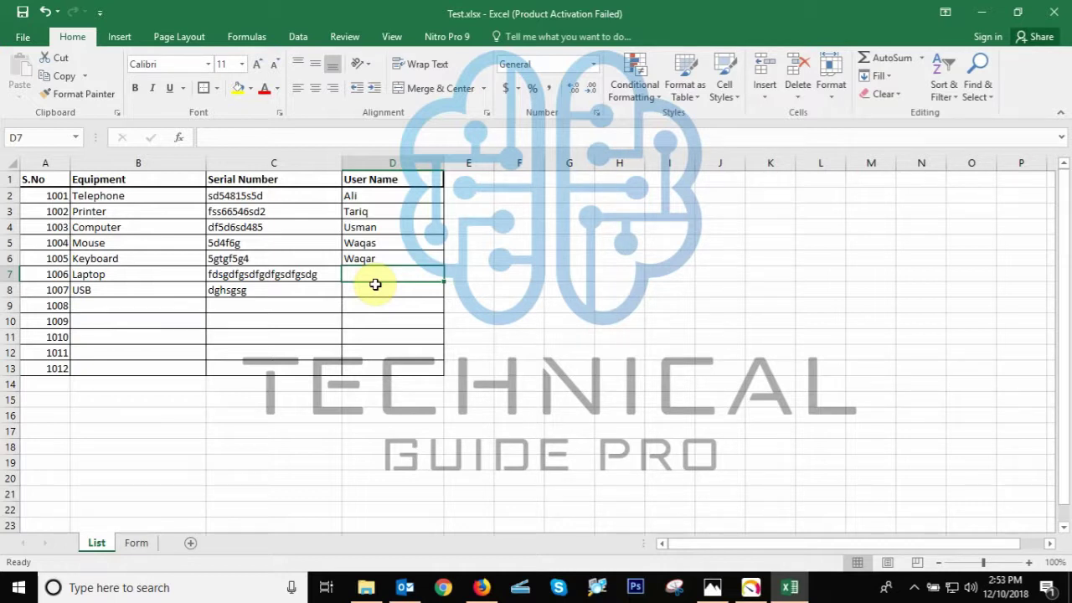
- Fill in user names for the Laptop and USB rows
{"action": "type", "text": "JAVED"}
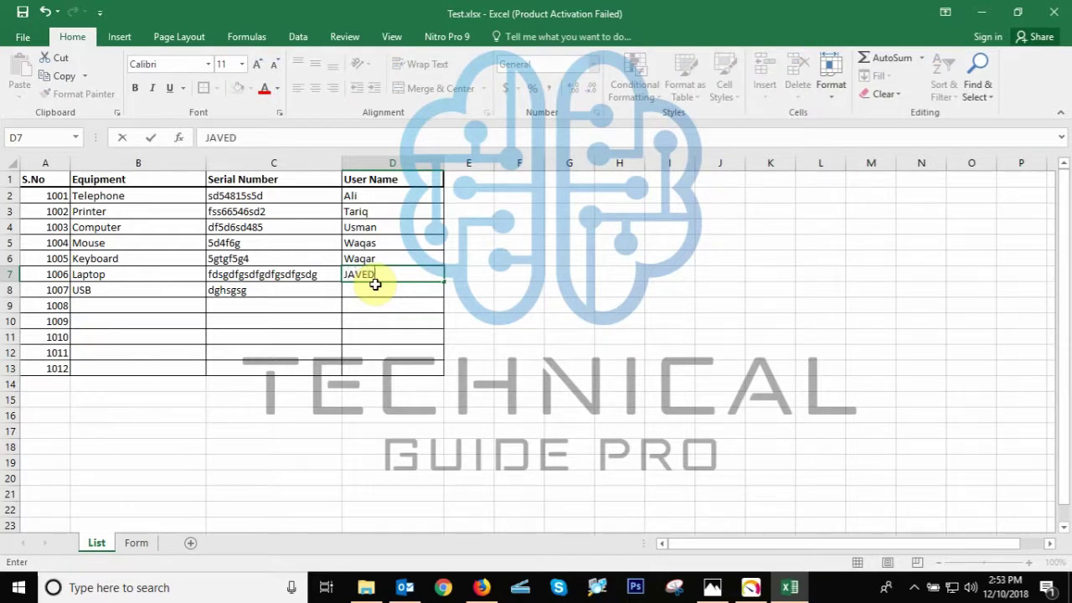
{"action": "key", "text": "Return"}
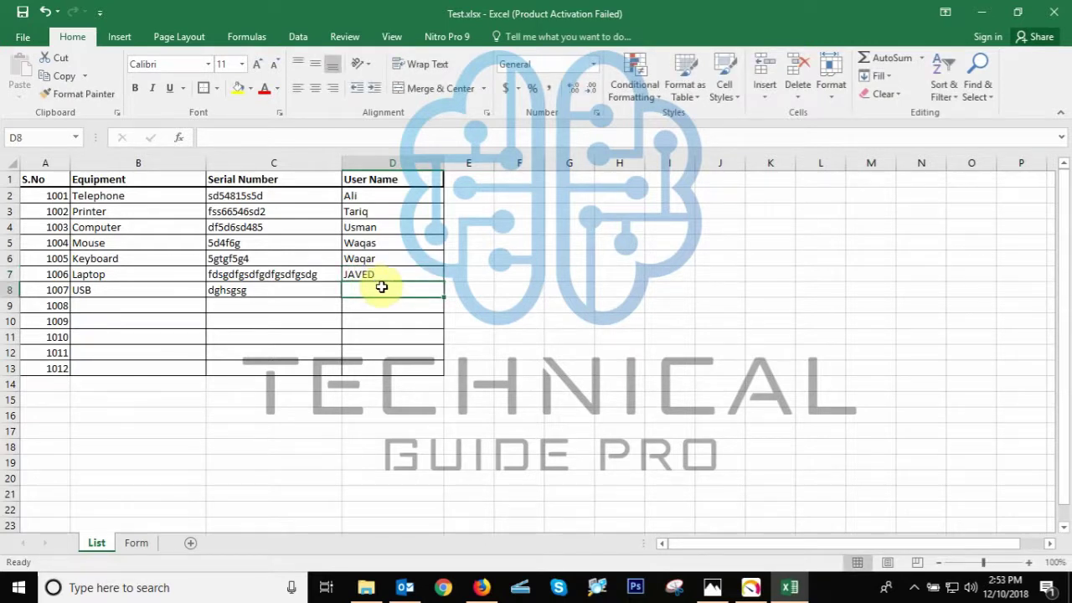
{"action": "type", "text": "Mubas"}
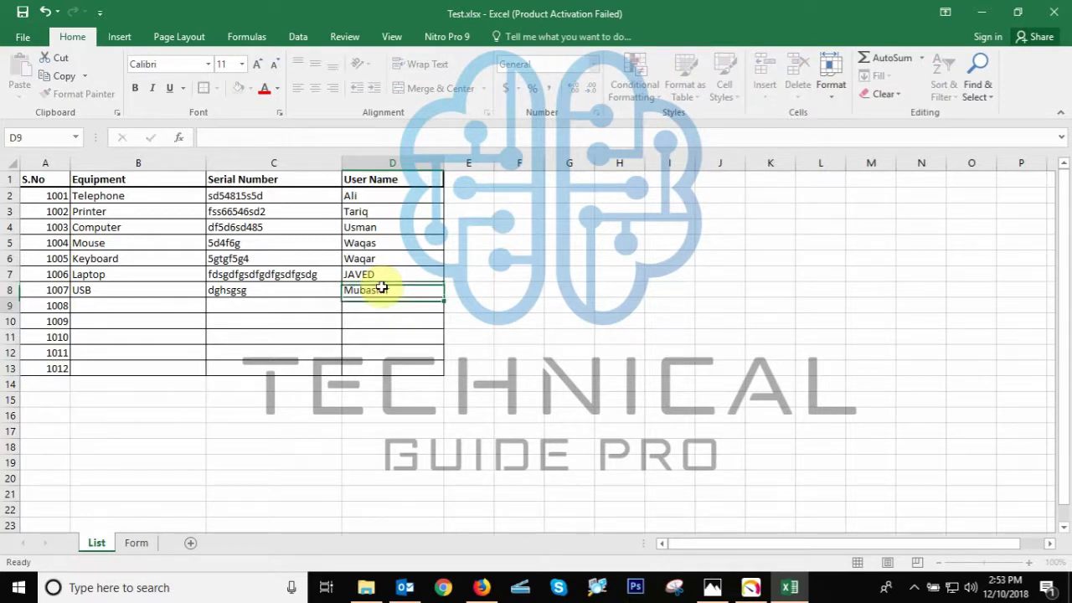
{"action": "key", "text": "Return"}
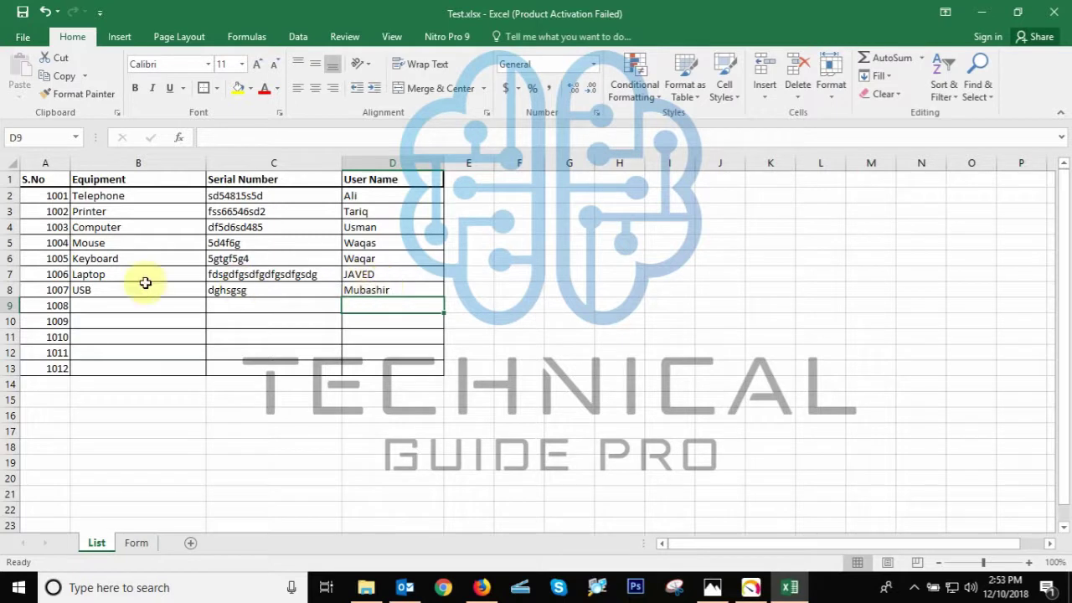
{"action": "left_click", "coordinate": [53, 289]}
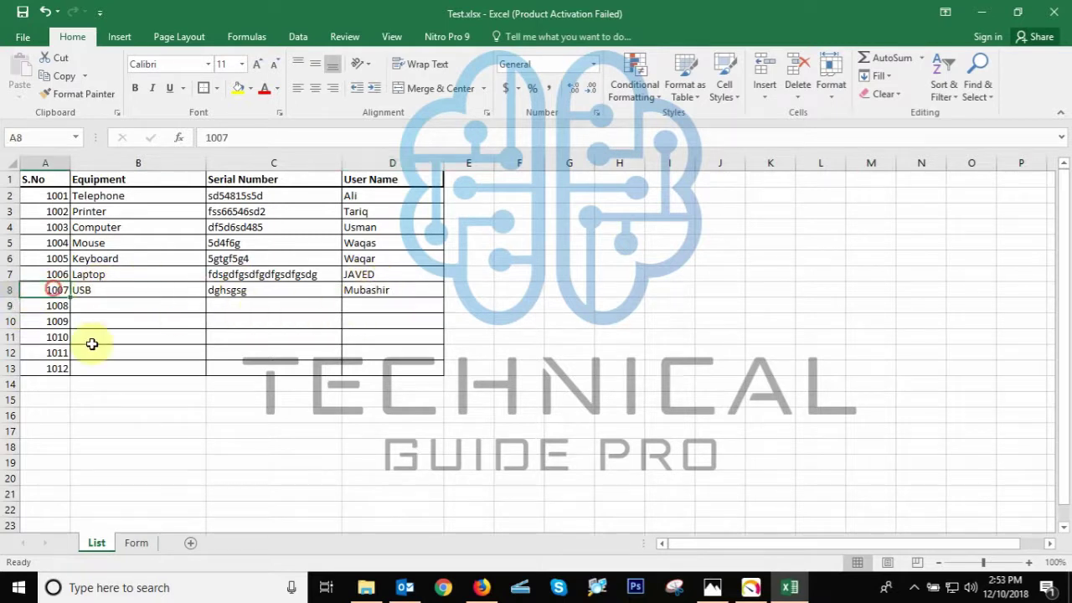
- Enter S.No 1007 on the Form sheet so it shows the user, USB and serial dghsgsg
{"action": "left_click", "coordinate": [137, 544]}
{"action": "left_click", "coordinate": [370, 285]}
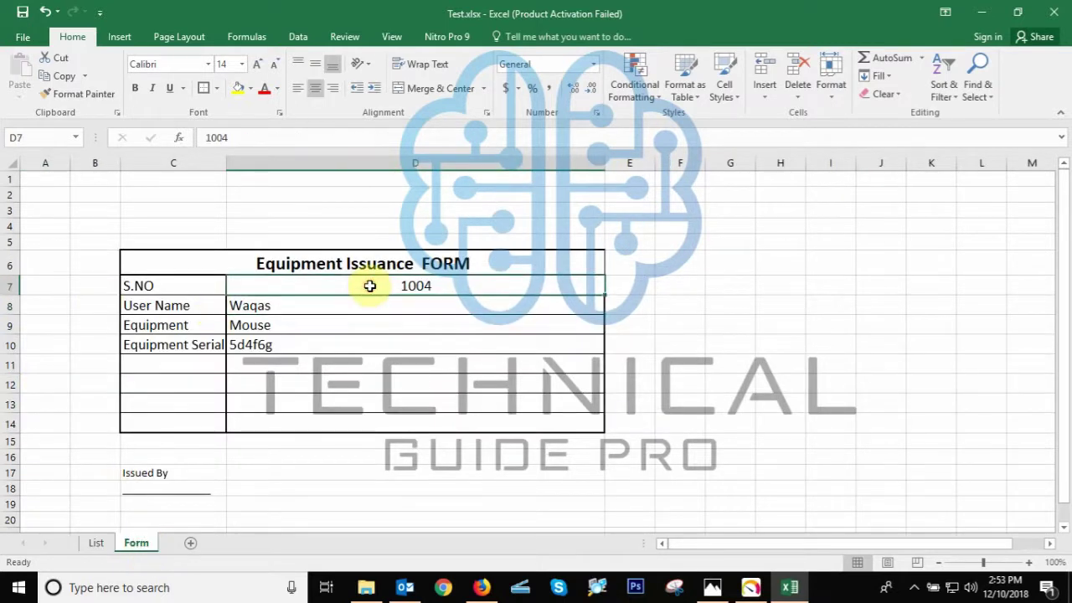
{"action": "type", "text": "10"}
{"action": "key", "text": "Return"}
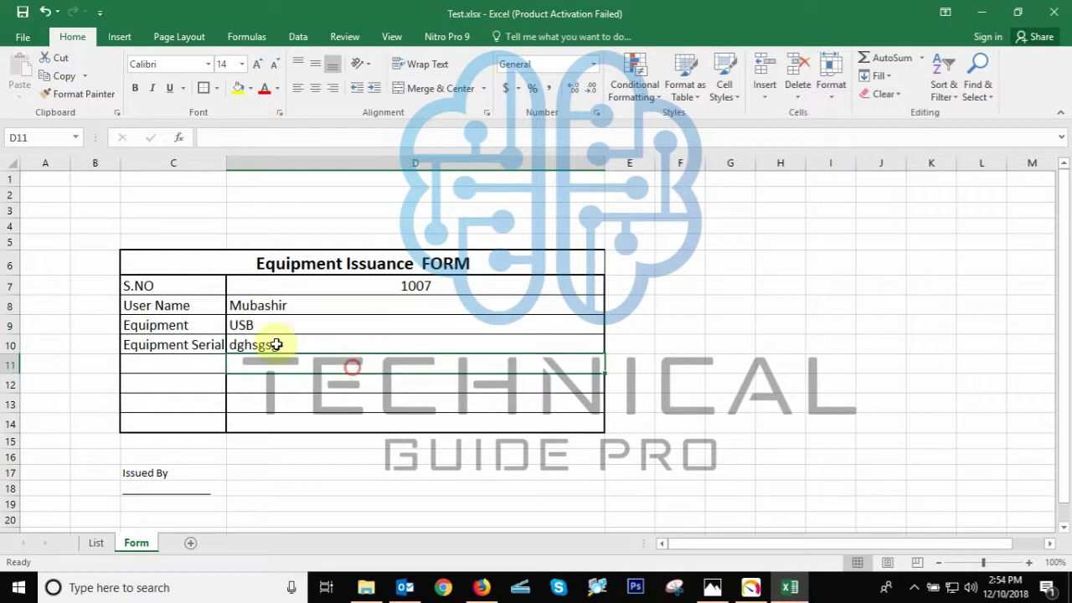
- Widen column C slightly, selecting the form block to check the layout
{"action": "mouse_move", "coordinate": [130, 261]}
{"action": "left_mouse_down"}
{"action": "mouse_move", "coordinate": [401, 307]}
{"action": "mouse_move", "coordinate": [548, 476]}
{"action": "left_mouse_up"}
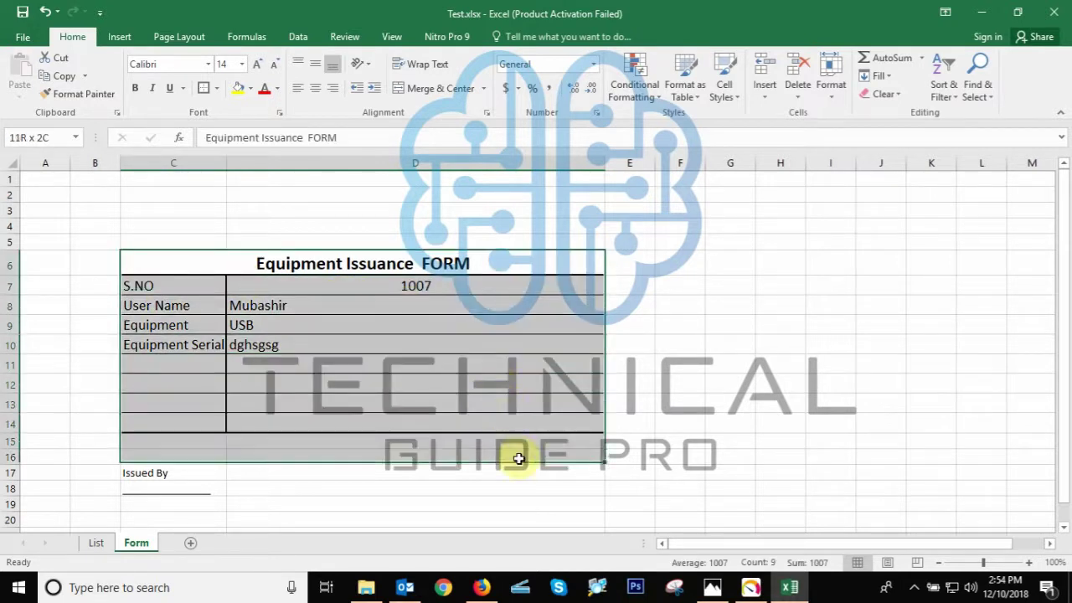
{"action": "left_click", "coordinate": [630, 384]}
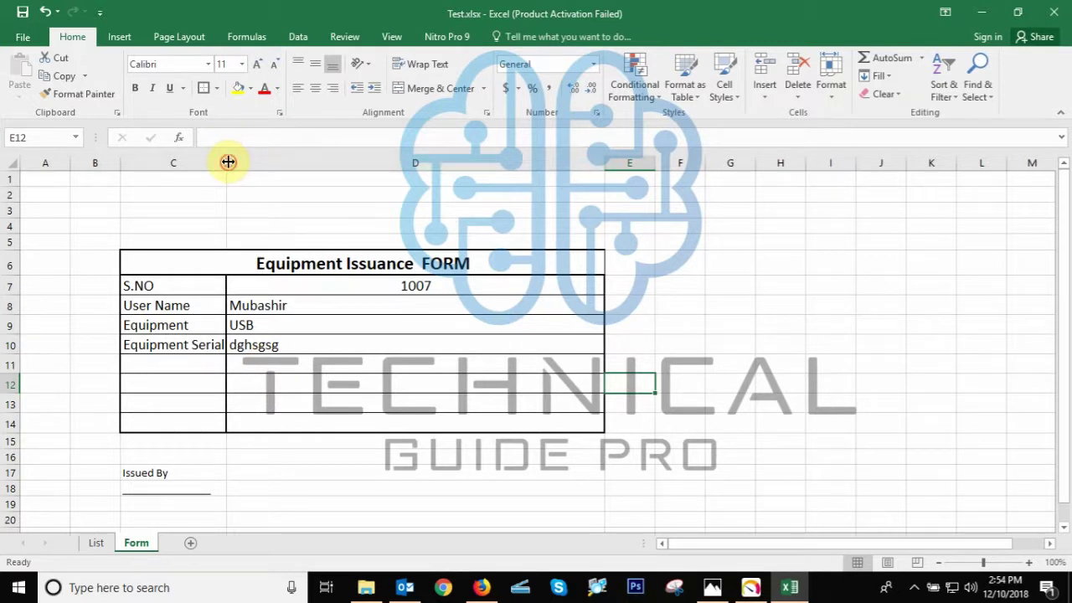
{"action": "left_click_drag", "start_coordinate": [227, 162], "coordinate": [232, 162]}
{"action": "left_click", "coordinate": [278, 486]}
{"action": "left_click", "coordinate": [151, 267]}
{"action": "mouse_move", "coordinate": [151, 276]}
{"action": "left_mouse_down"}
{"action": "mouse_move", "coordinate": [216, 337]}
{"action": "mouse_move", "coordinate": [285, 489]}
{"action": "left_mouse_up"}
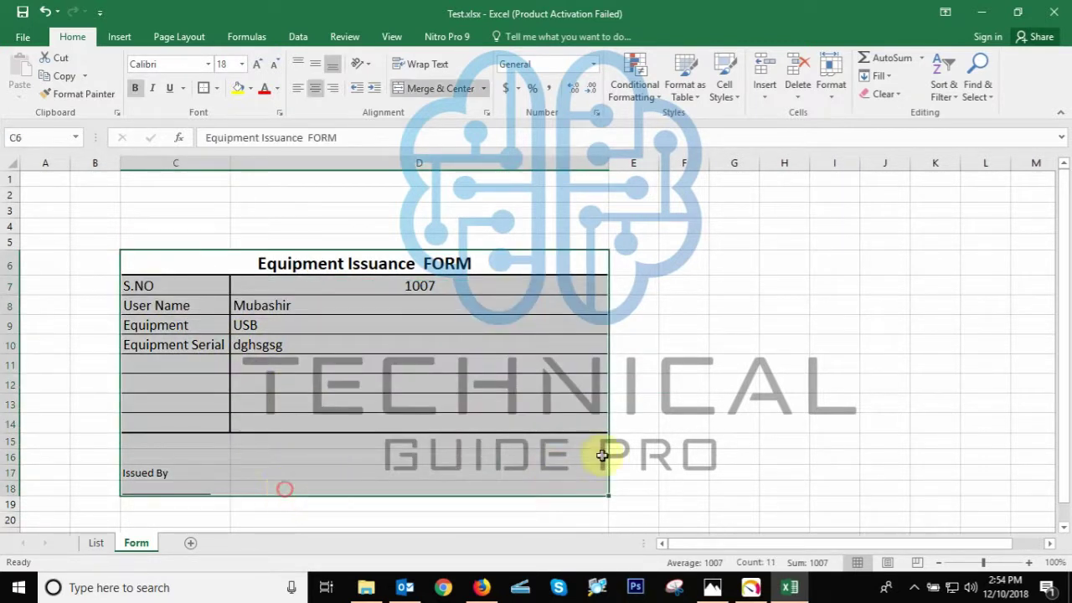
{"action": "left_click", "coordinate": [624, 442]}
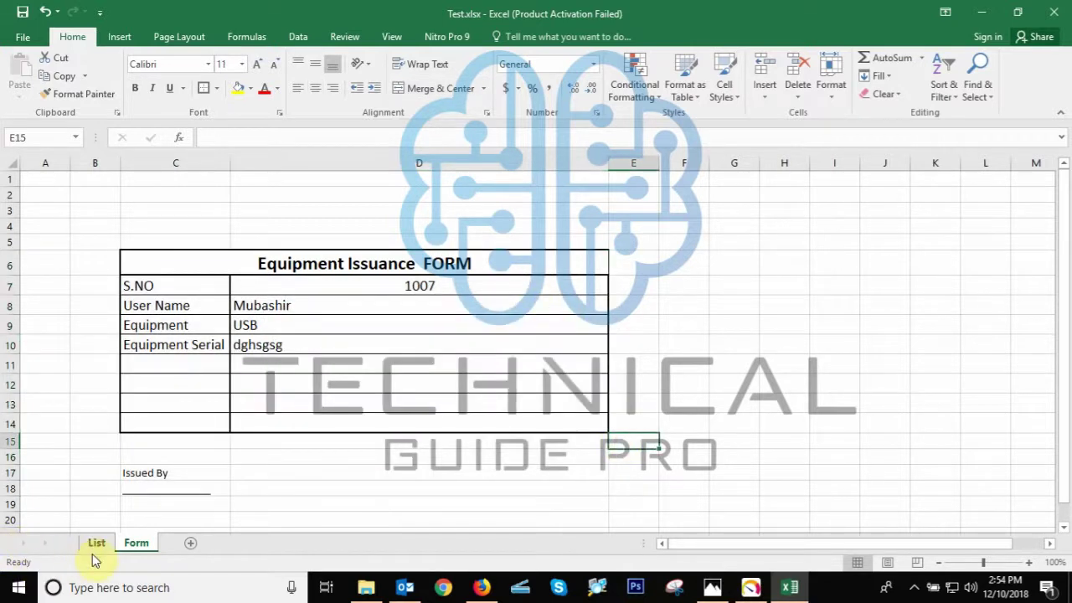
- Compare the List and Form sheets, ending on the Form's S.No field
{"action": "left_click", "coordinate": [94, 542]}
{"action": "left_click", "coordinate": [136, 543]}
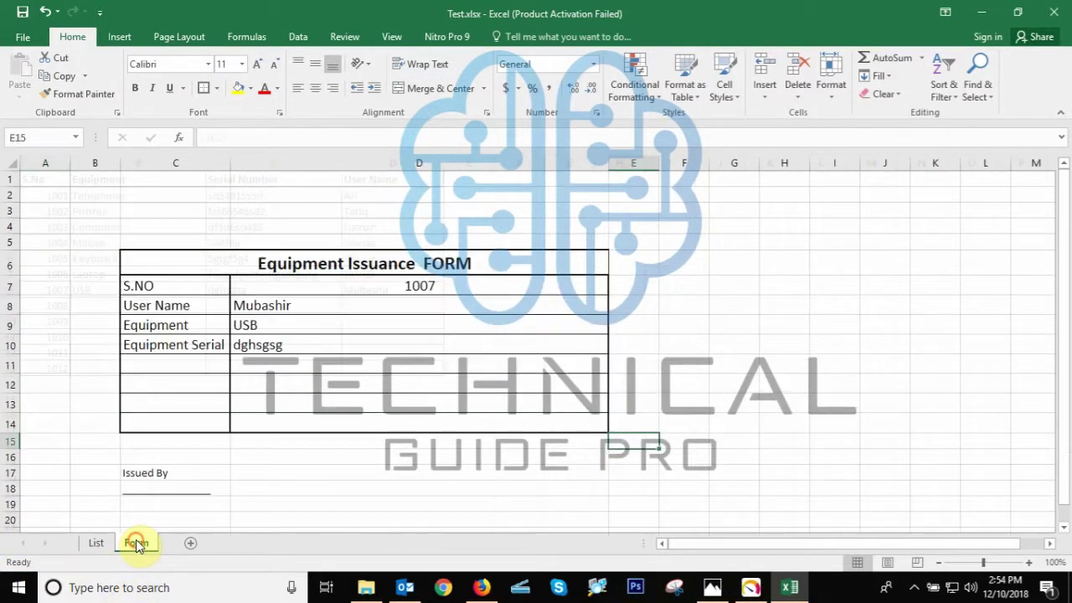
{"action": "left_click", "coordinate": [95, 543]}
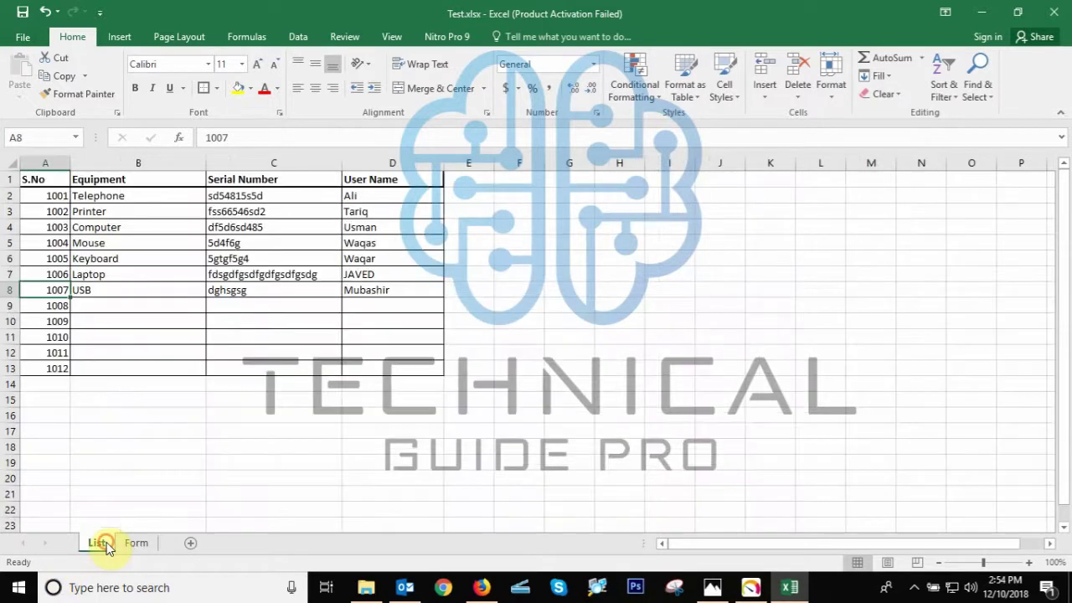
{"action": "left_click", "coordinate": [152, 542]}
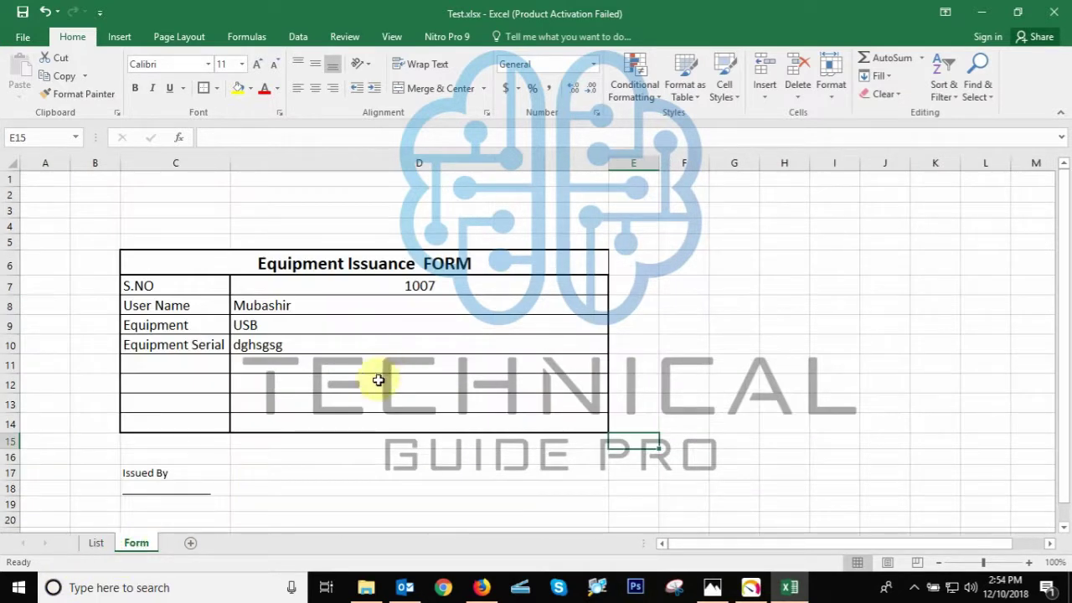
{"action": "left_click", "coordinate": [440, 283]}
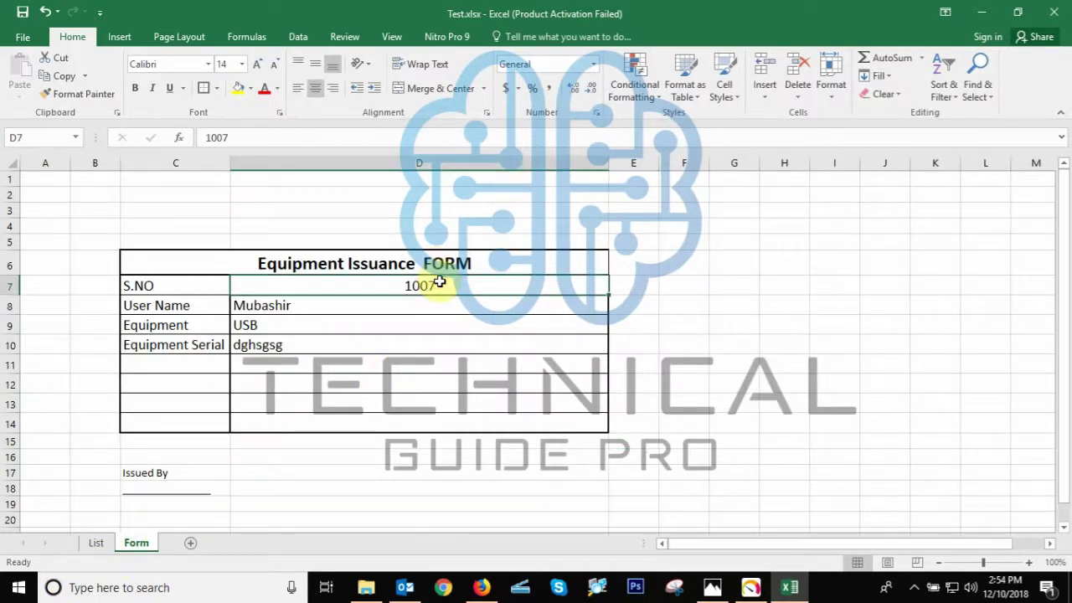
- Try S.No 1008 and confirm on the List sheet that row 1008 has no equipment data
{"action": "type", "text": "10"}
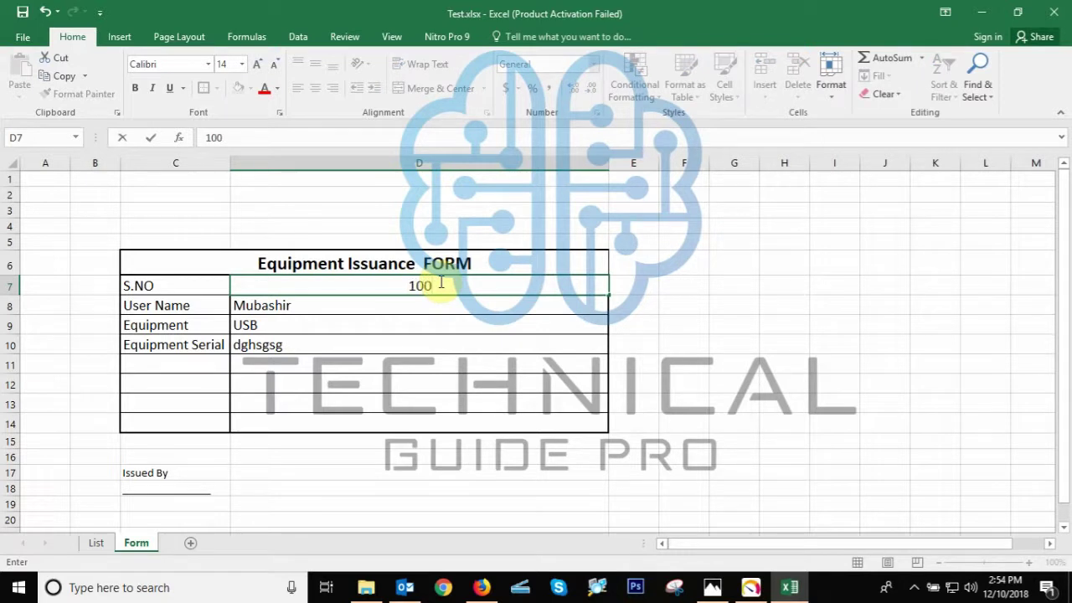
{"action": "type", "text": "8"}
{"action": "key", "text": "Return"}
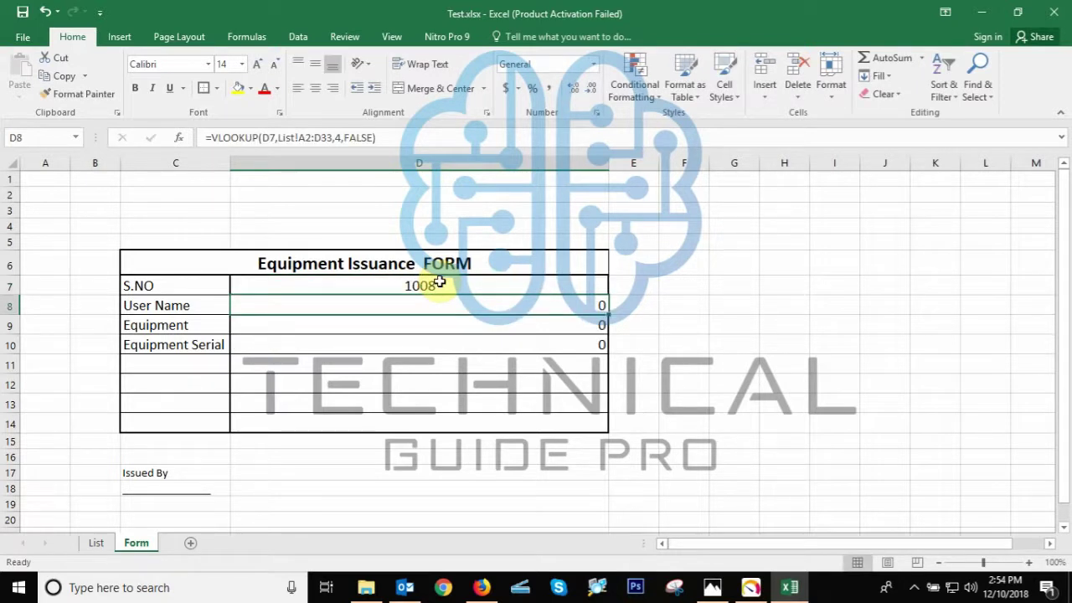
{"action": "left_click", "coordinate": [94, 544]}
{"action": "left_click_drag", "start_coordinate": [55, 309], "coordinate": [339, 306]}
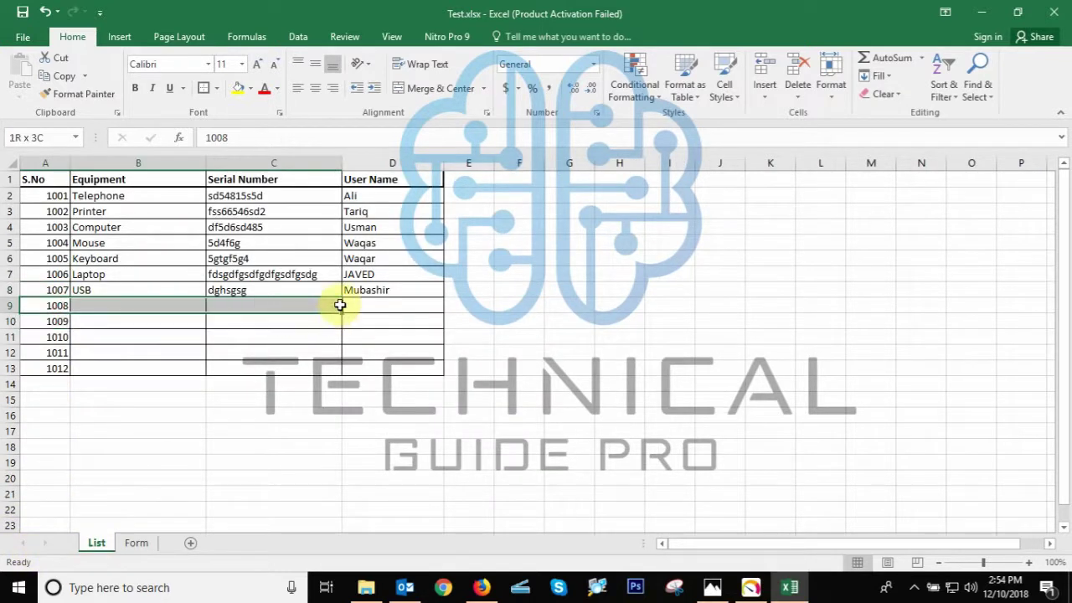
{"action": "left_click", "coordinate": [136, 543]}
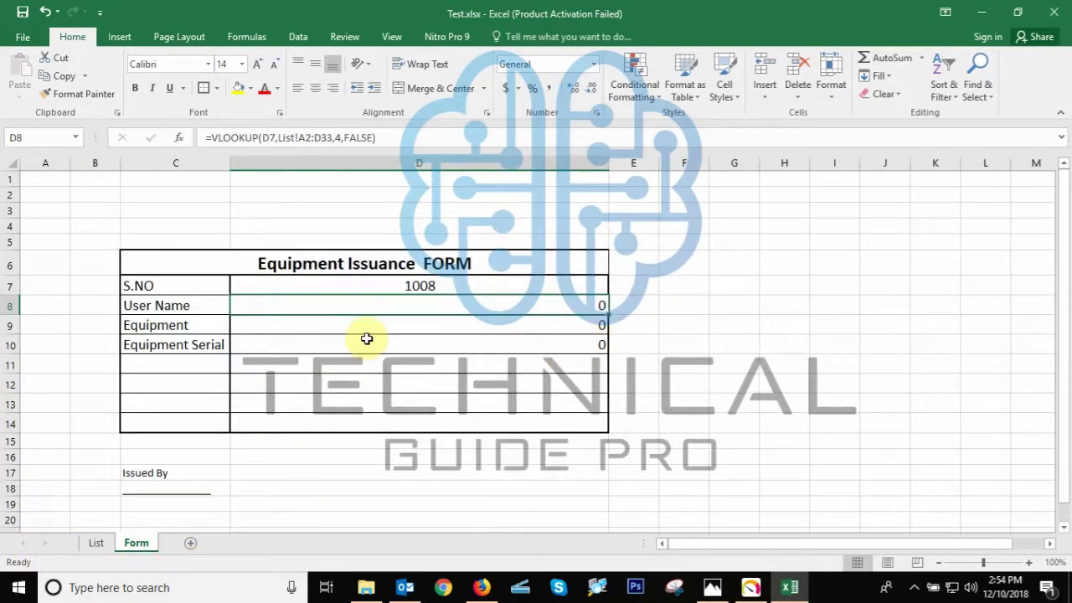
- Change S.No to 1005 and check the looked-up Keyboard and serial 5gtgf5g4 results
{"action": "left_click", "coordinate": [409, 284]}
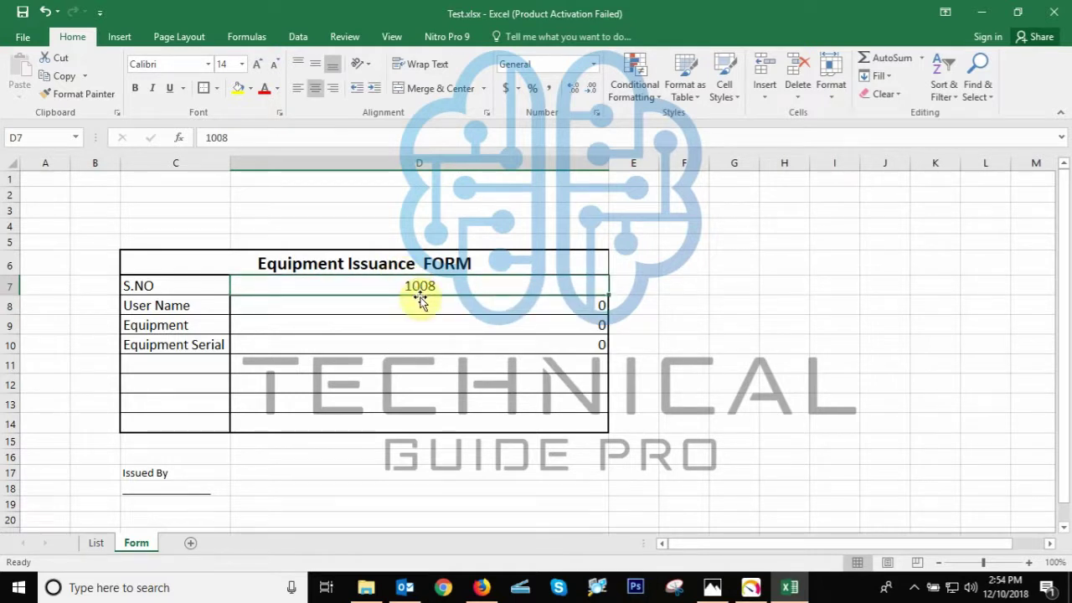
{"action": "double_click", "coordinate": [435, 287]}
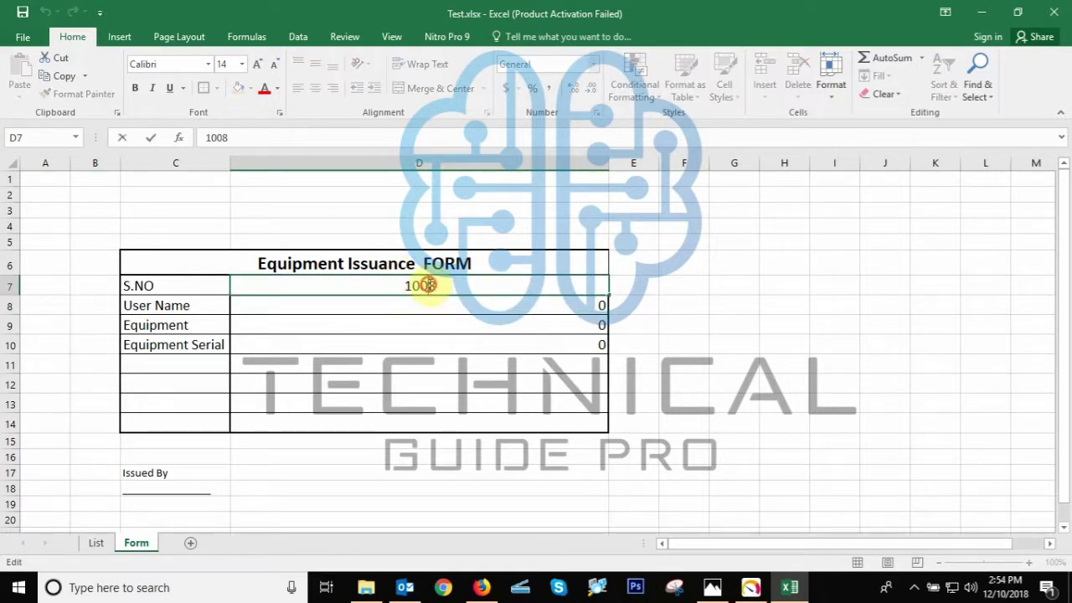
{"action": "key", "text": "Return"}
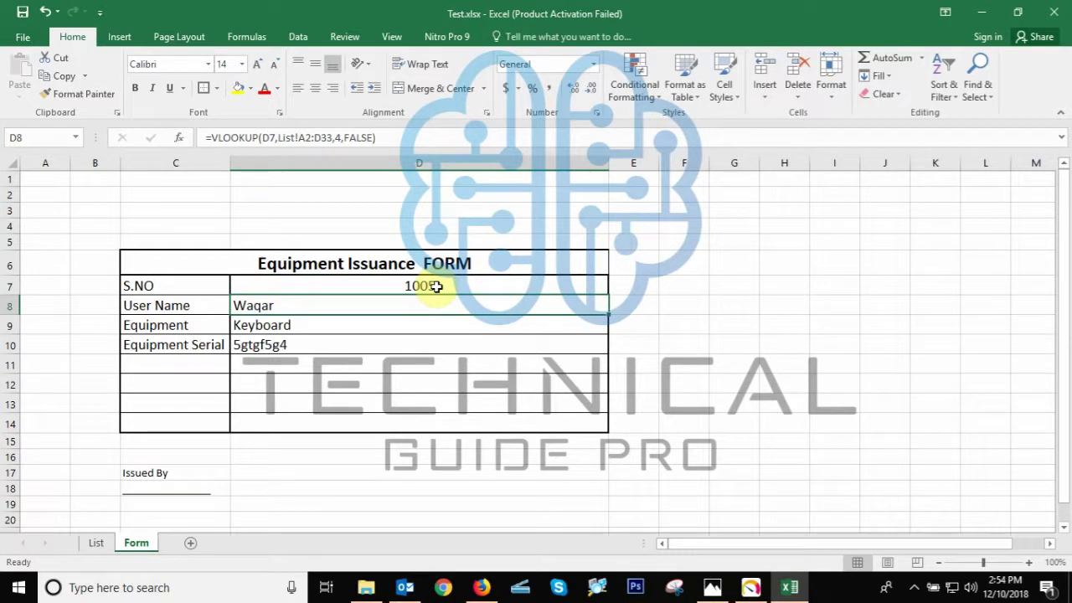
{"action": "left_click_drag", "start_coordinate": [321, 307], "coordinate": [320, 345]}
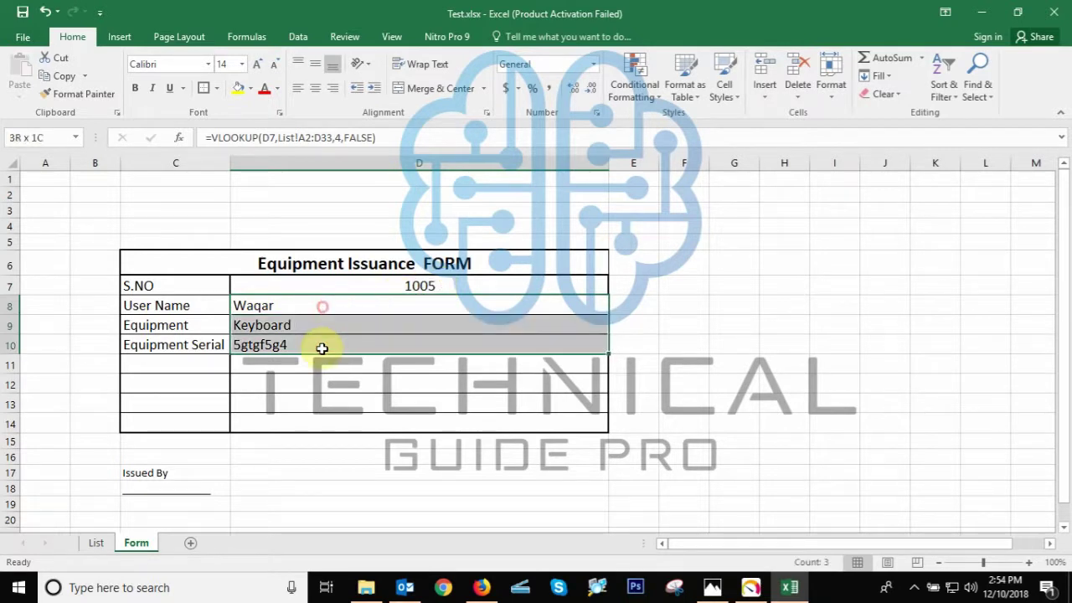
{"action": "left_click", "coordinate": [435, 286]}
{"action": "left_click_drag", "start_coordinate": [339, 307], "coordinate": [340, 354]}
{"action": "left_click_drag", "start_coordinate": [327, 303], "coordinate": [337, 340]}
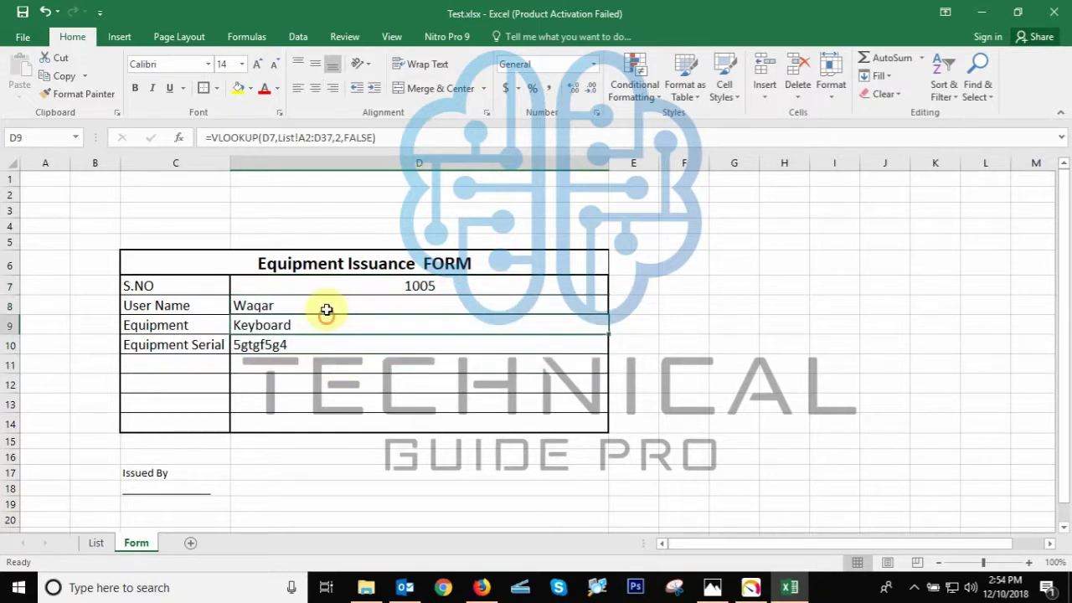
{"action": "left_click", "coordinate": [290, 461]}
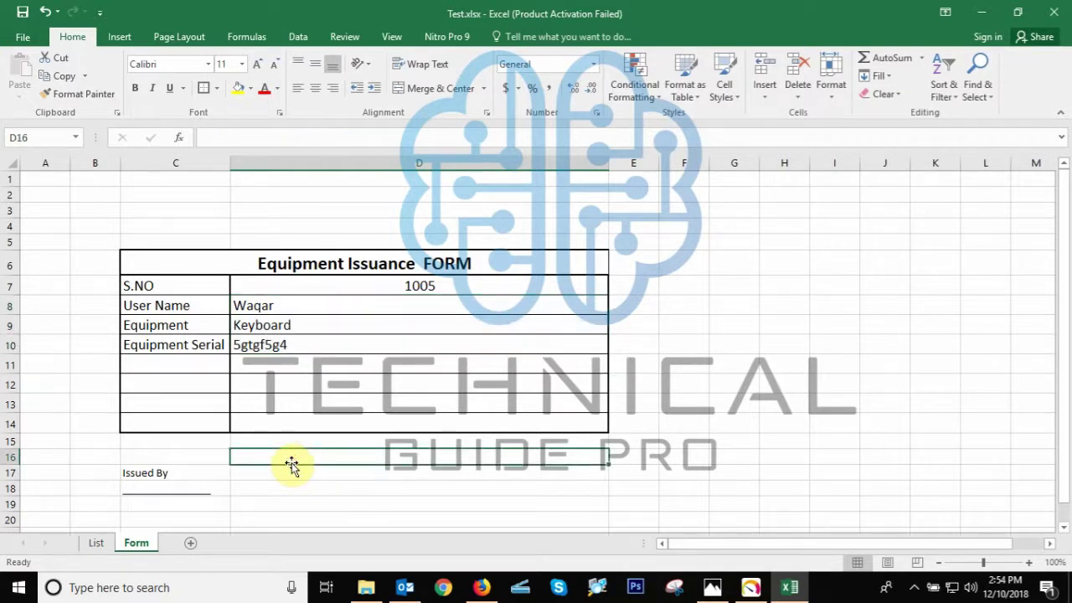